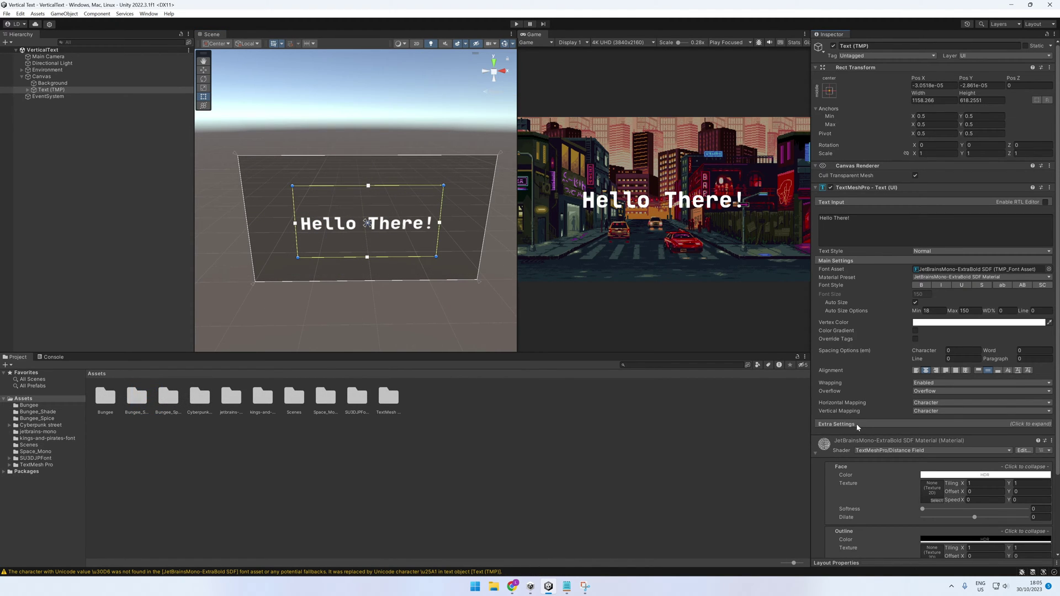
Step: Narrow the text box to one letter wide and fix the font size at about 71.55
click(856, 423)
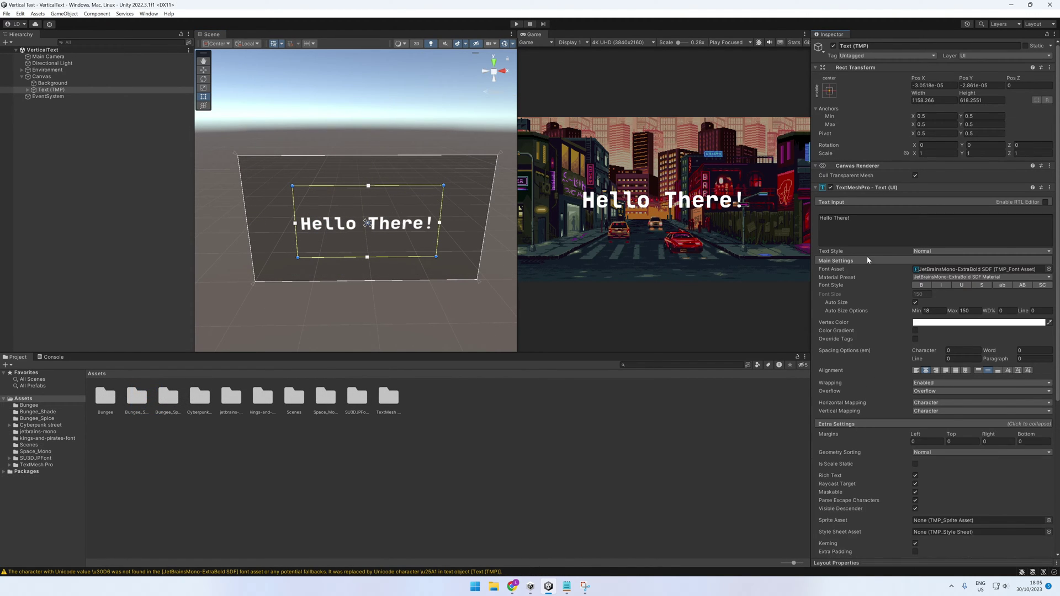
scroll(880, 291, down, 3)
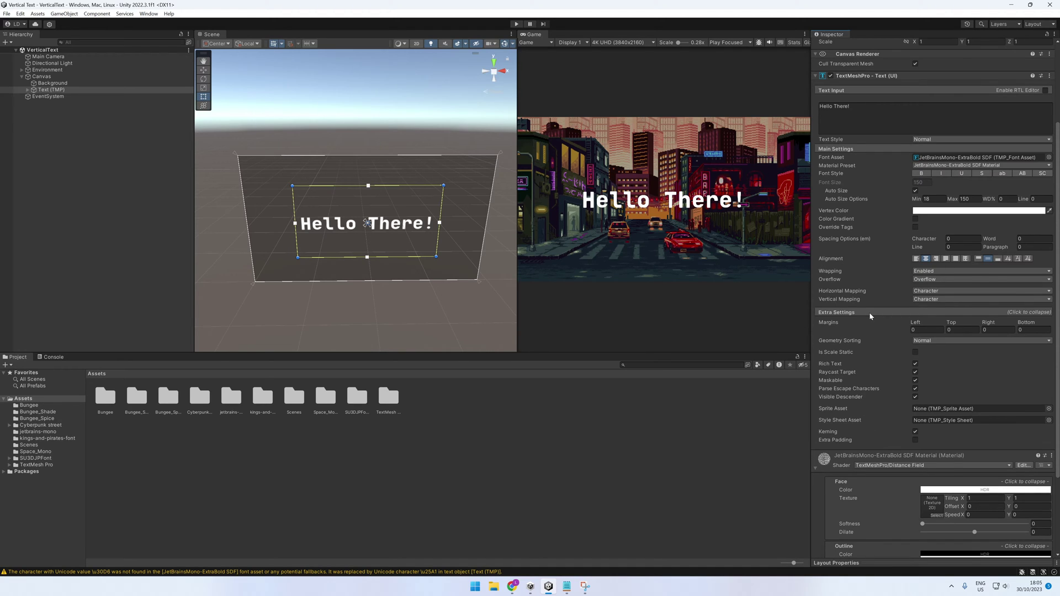
click(868, 312)
scroll(852, 348, up, 3)
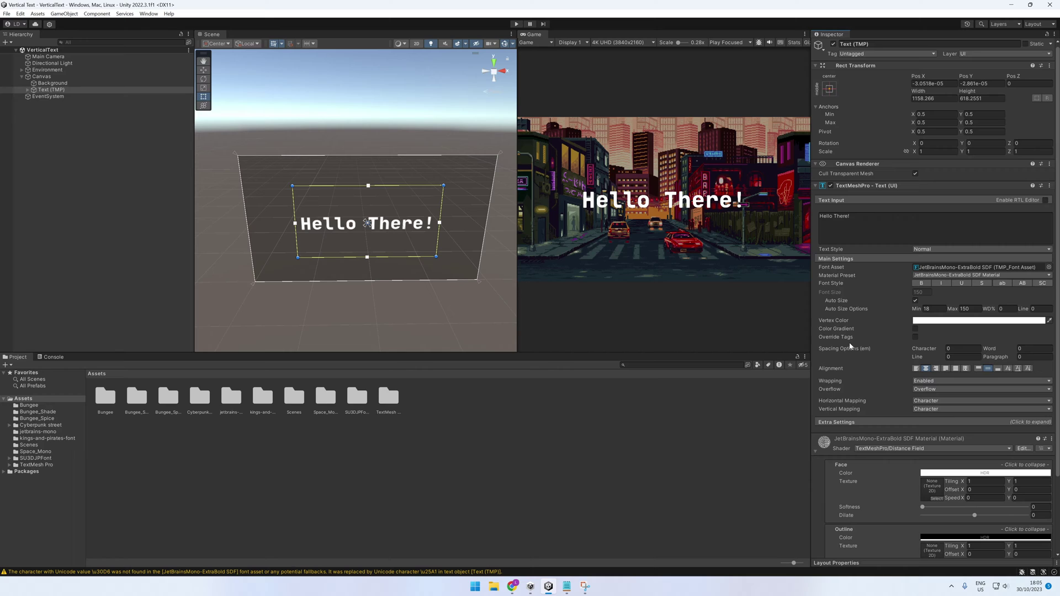
scroll(851, 346, up, 1)
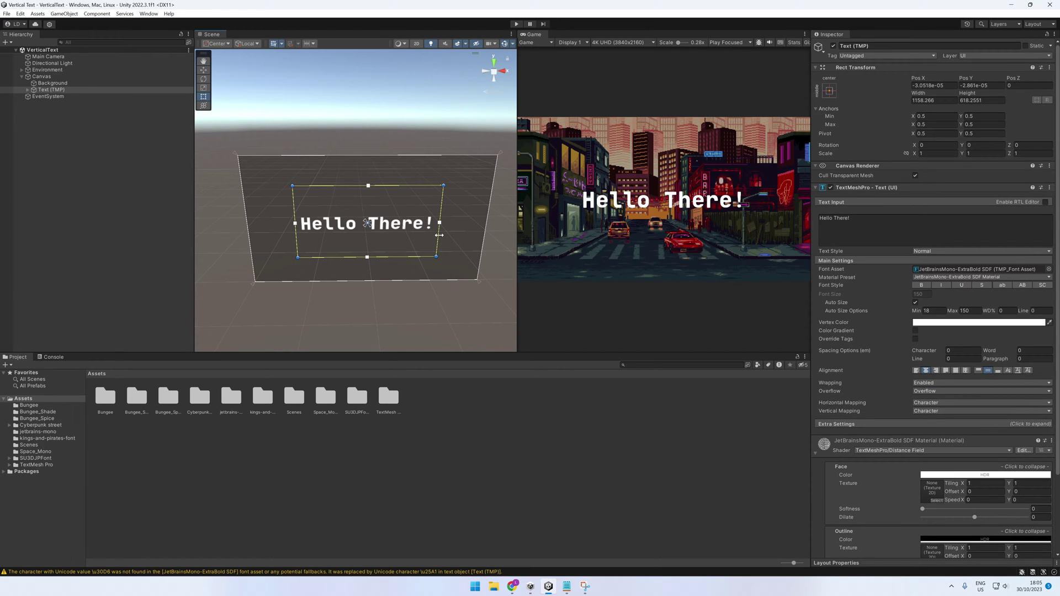
alt+drag(439, 234, 368, 231)
scroll(369, 230, up, 2)
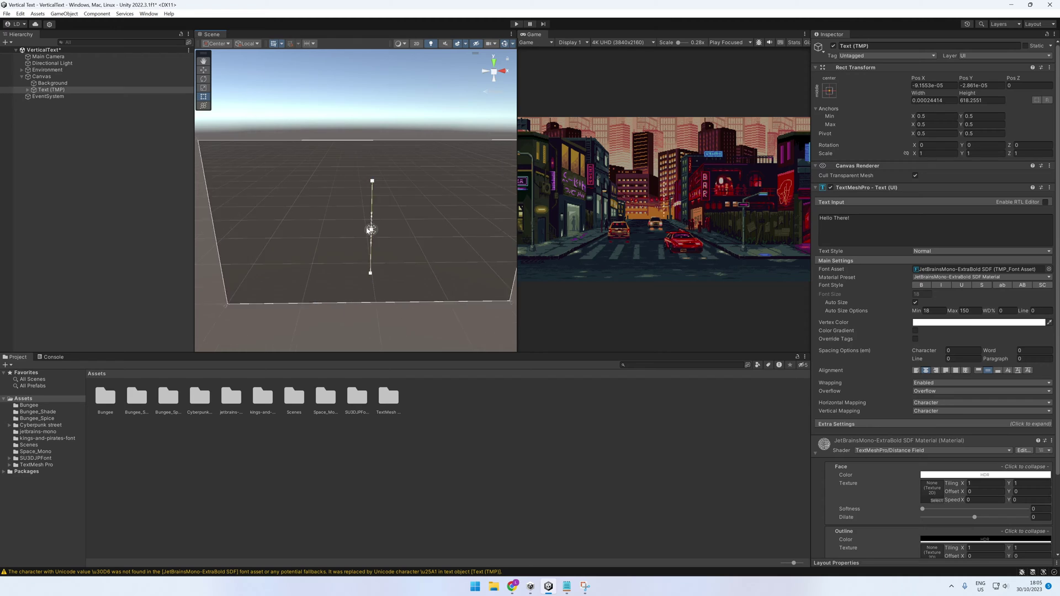
scroll(370, 229, up, 2)
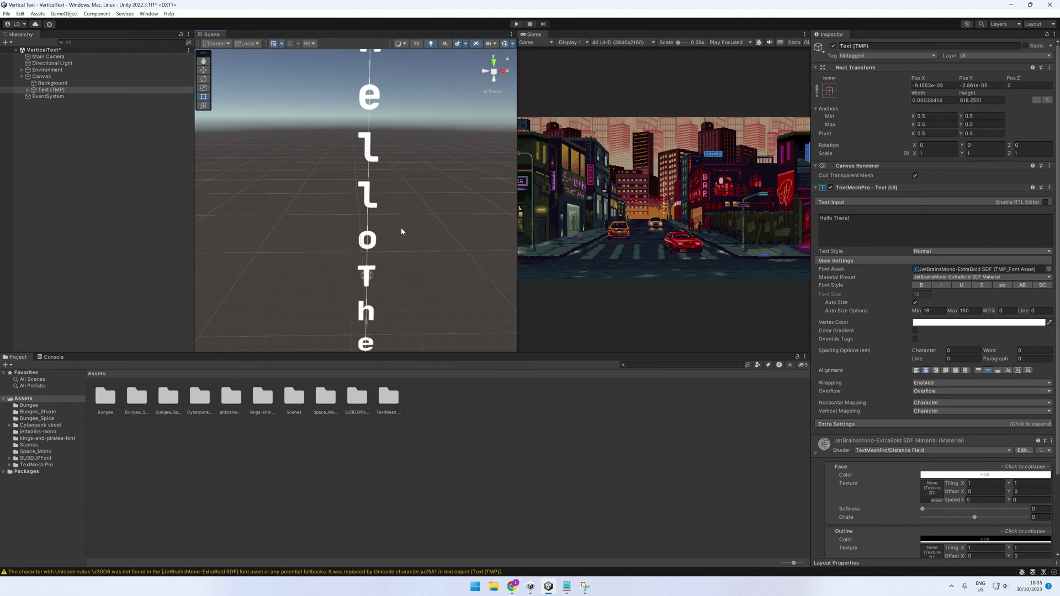
scroll(381, 158, down, 2)
scroll(381, 159, down, 1)
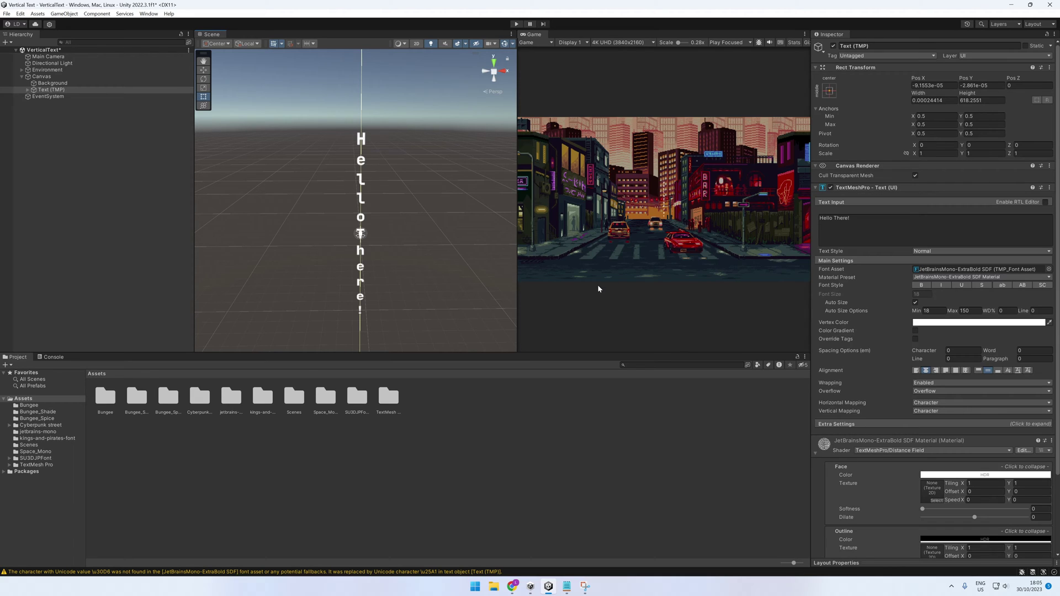
click(916, 303)
mouse_move(830, 297)
mouse_down()
mouse_move(228, 251)
mouse_move(233, 220)
mouse_move(292, 221)
mouse_up()
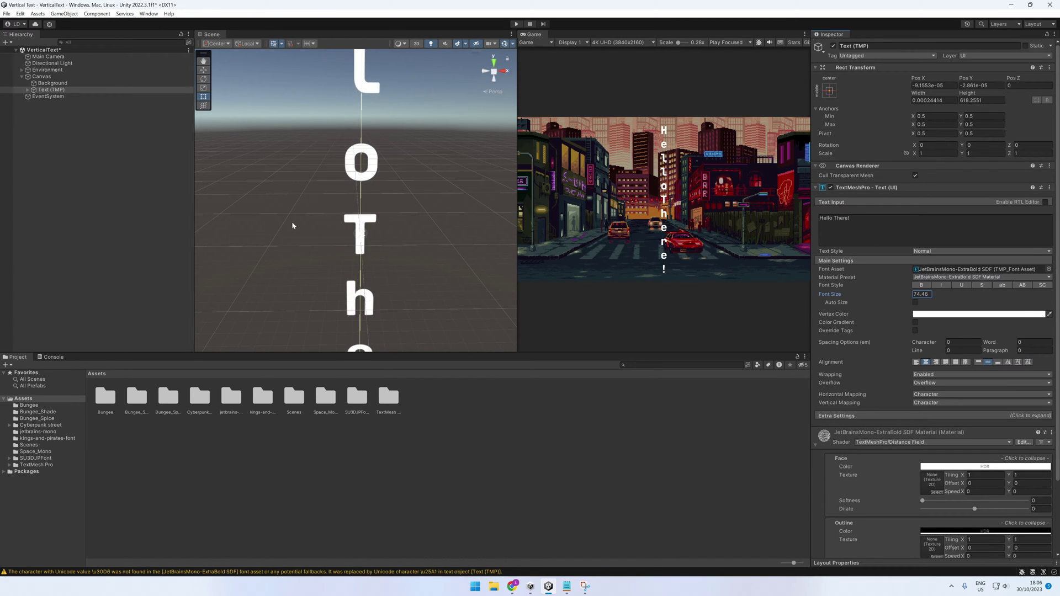
scroll(291, 221, down, 5)
Step: Add line breaks so There! sits below Hello with a blank line between them
click(833, 218)
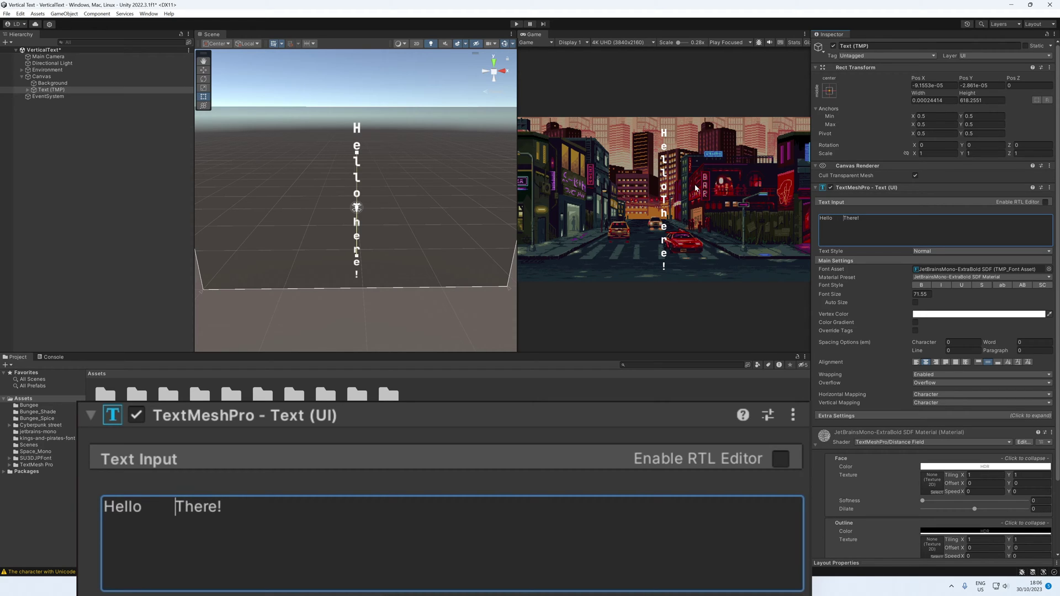
key(Return)
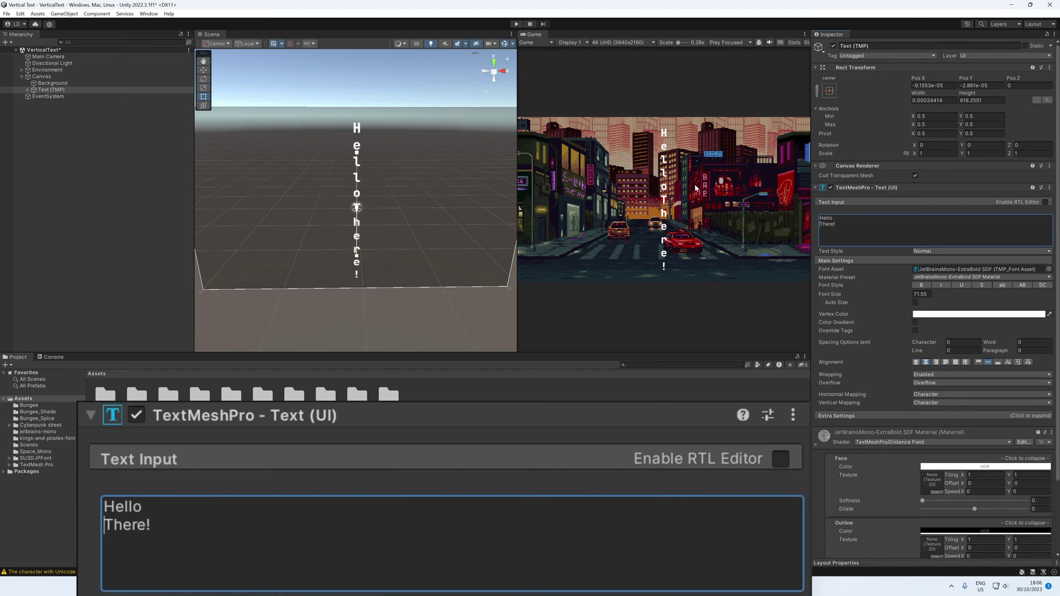
key(Return)
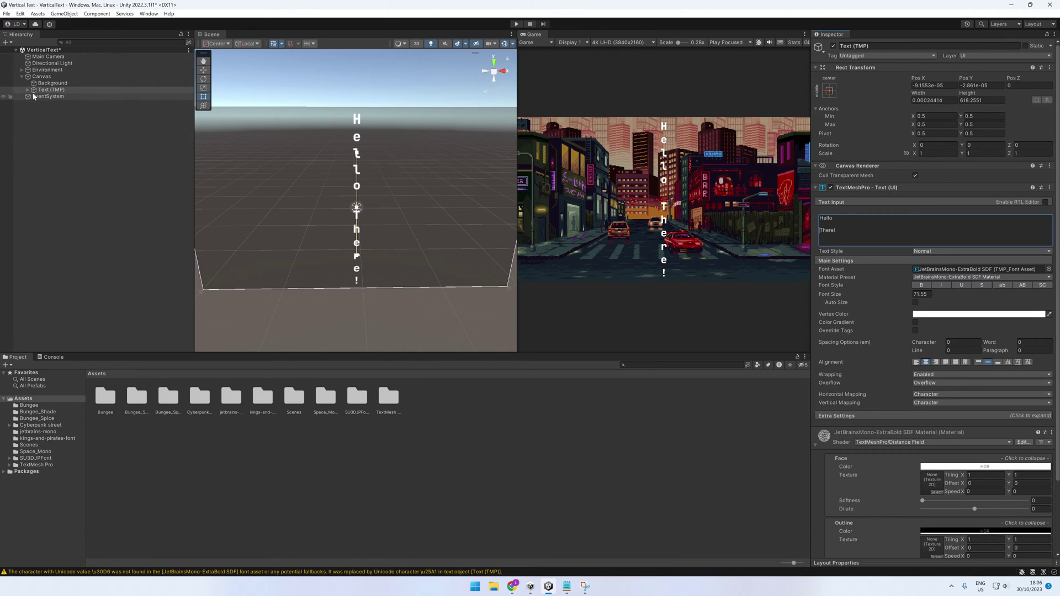
Step: Duplicate the vertical text object and move the copy to the right of the original
click(58, 89)
key(ctrl+d)
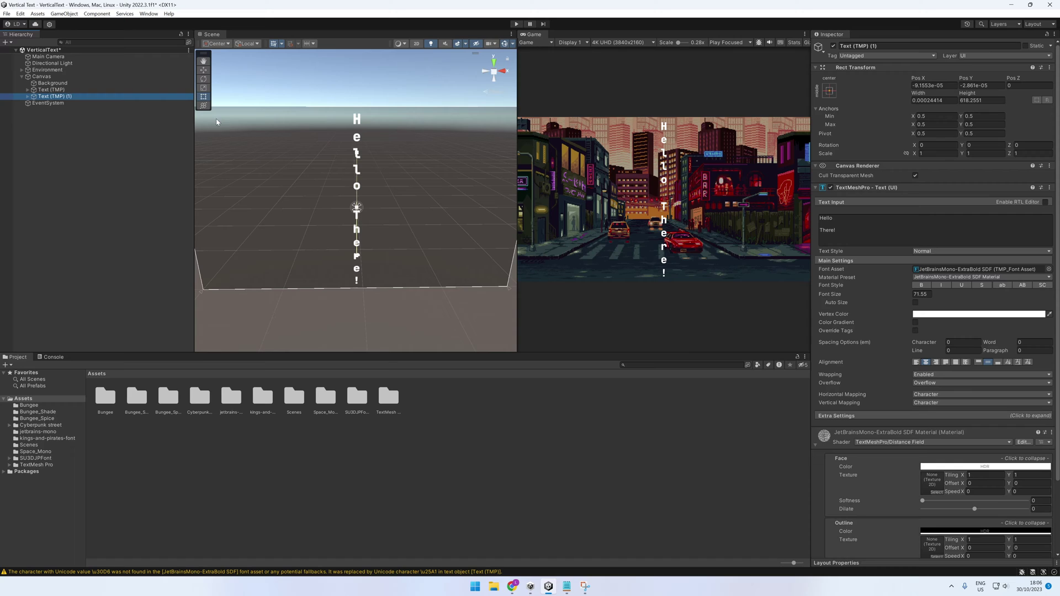
key(w)
click(386, 204)
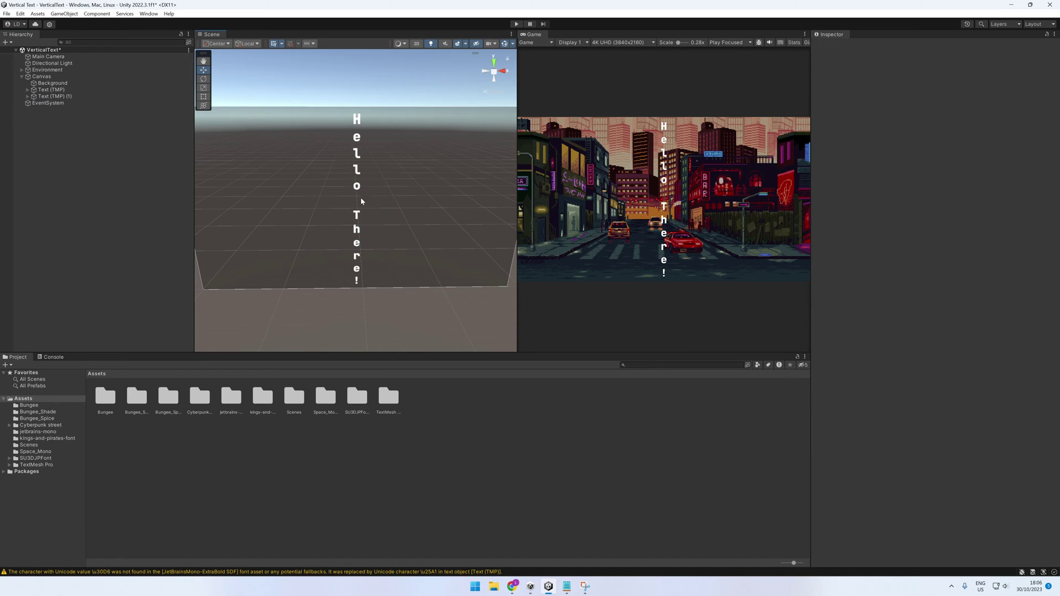
click(72, 97)
drag(394, 212, 413, 212)
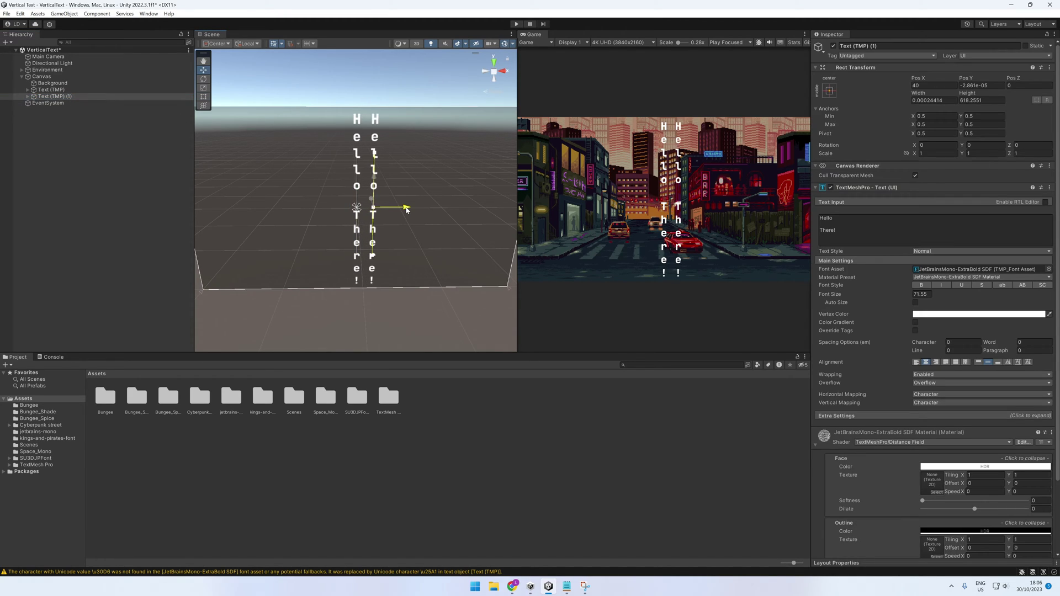
Step: Remove the blank line and There! from the copy, then begin editing the original's text
click(842, 224)
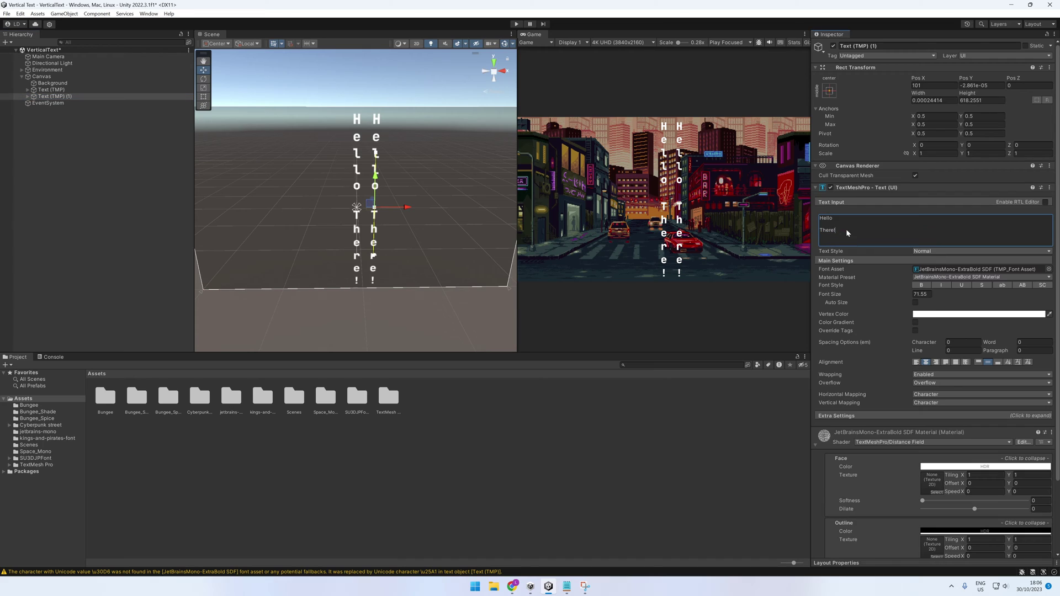
drag(845, 230, 798, 225)
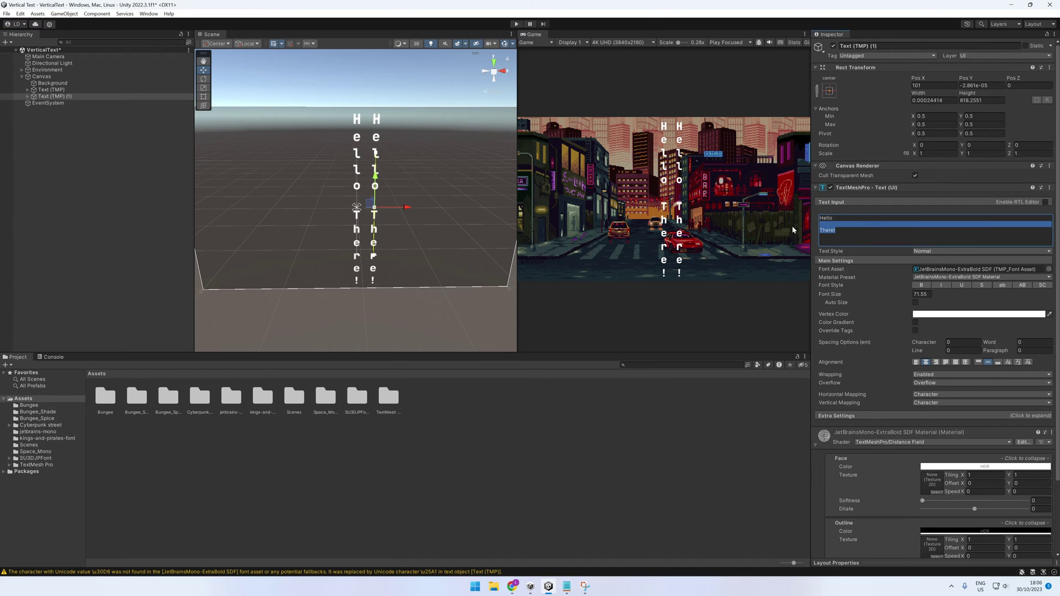
click(70, 90)
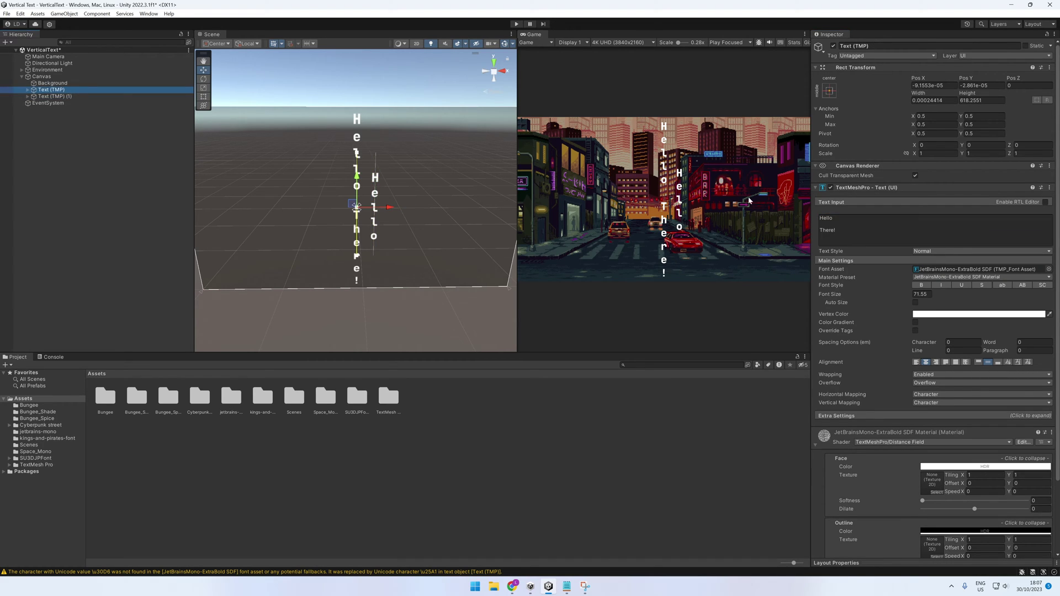
click(875, 227)
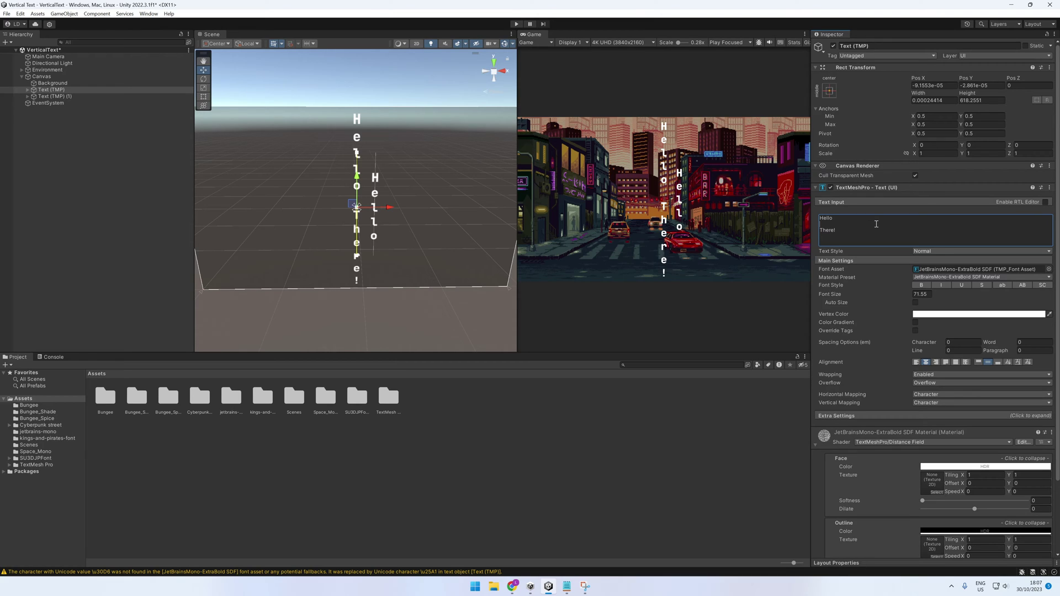
Step: Delete Hello from the original text so it holds only There!
key(BackSpace)
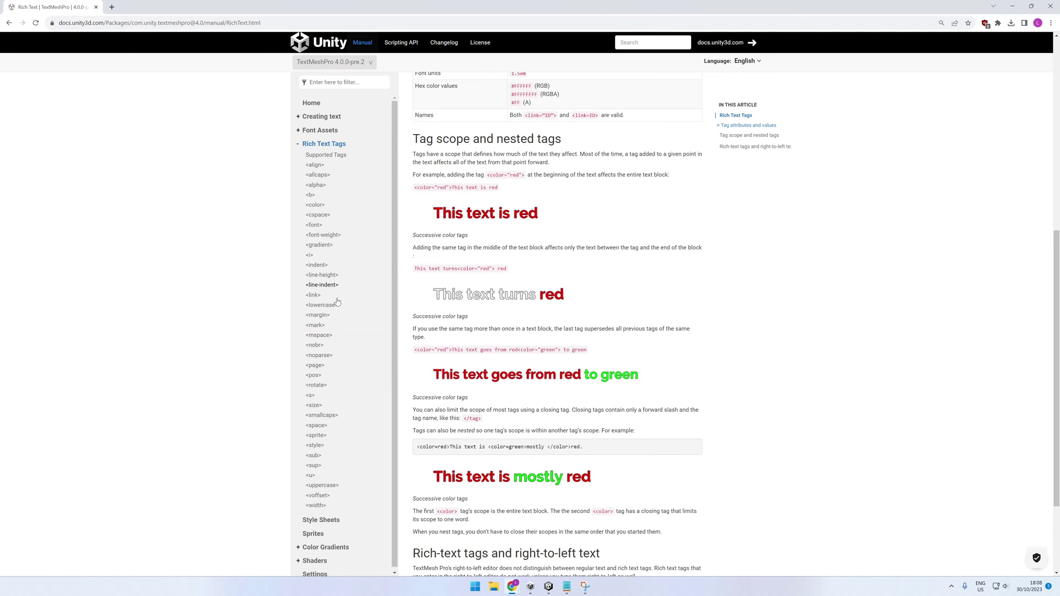
Step: Check the rotate tag docs, add <rotate=90> before Hello There!, and set Rotation Z to -90
click(322, 387)
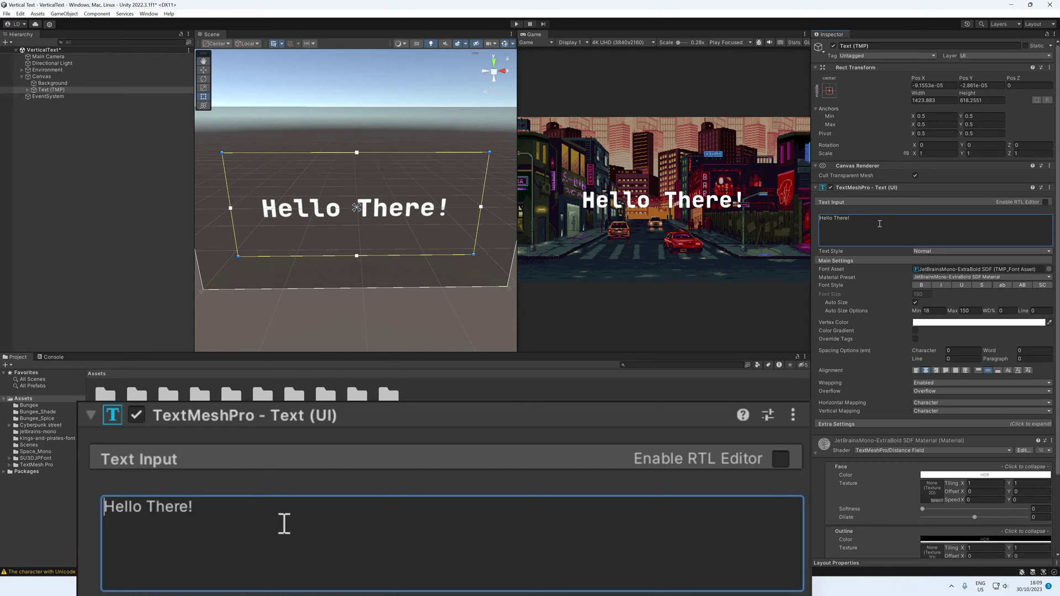
text(<>rot)
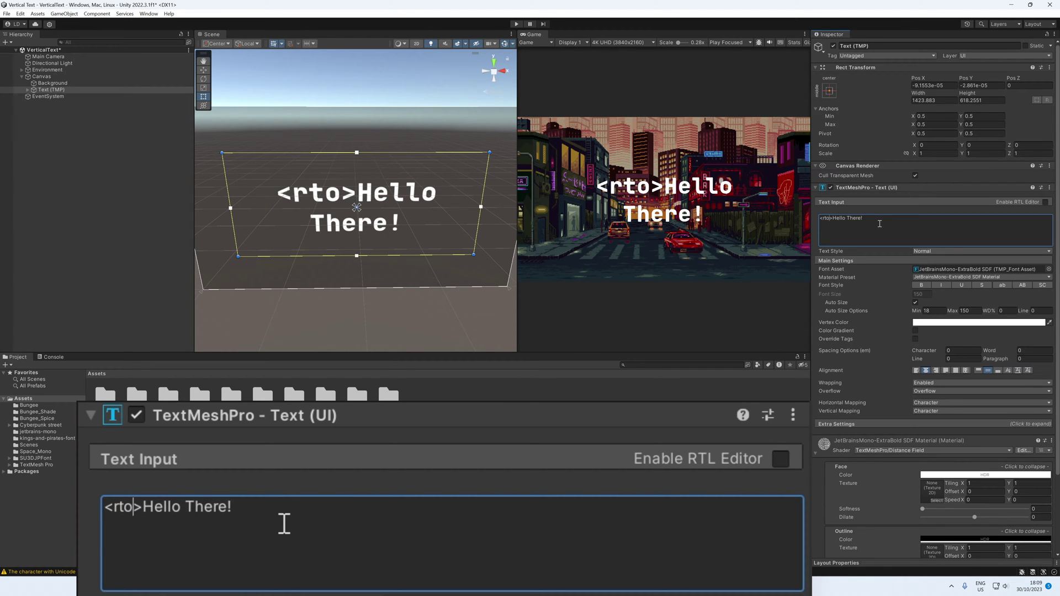
key(BackSpace)
text(tate)
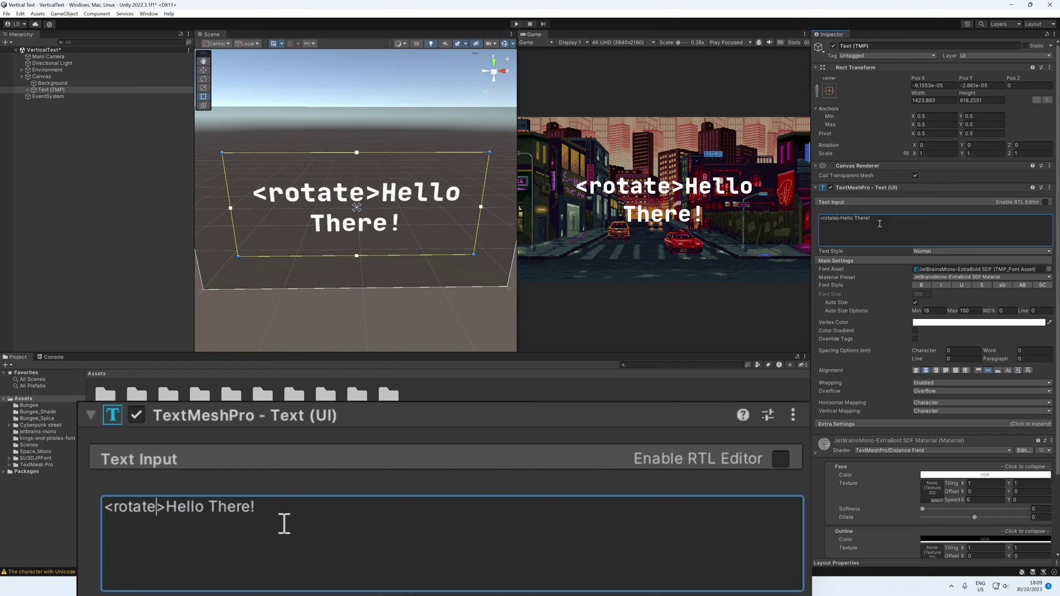
text(=90)
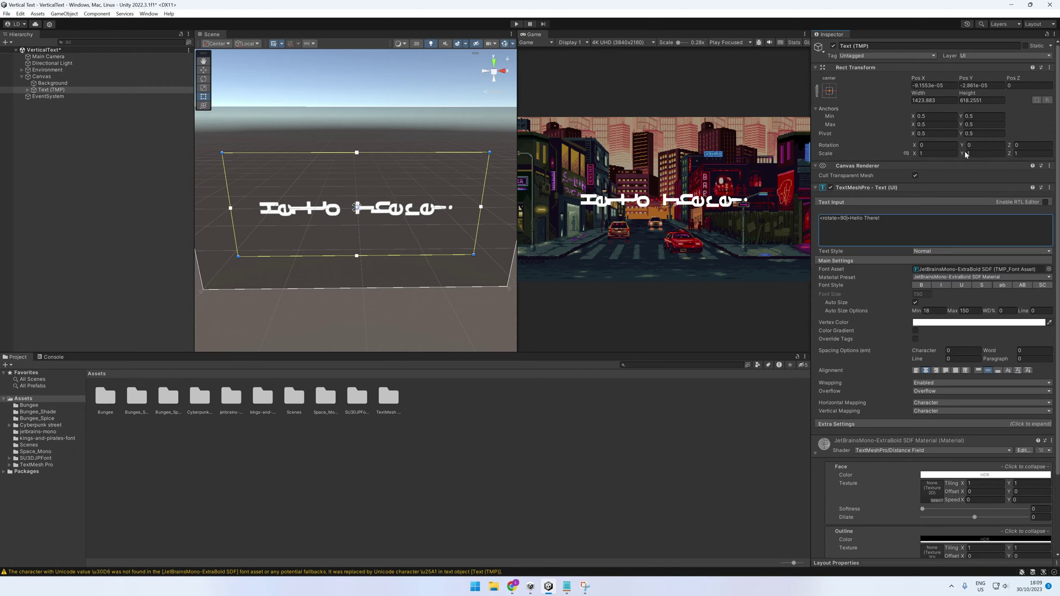
click(1026, 147)
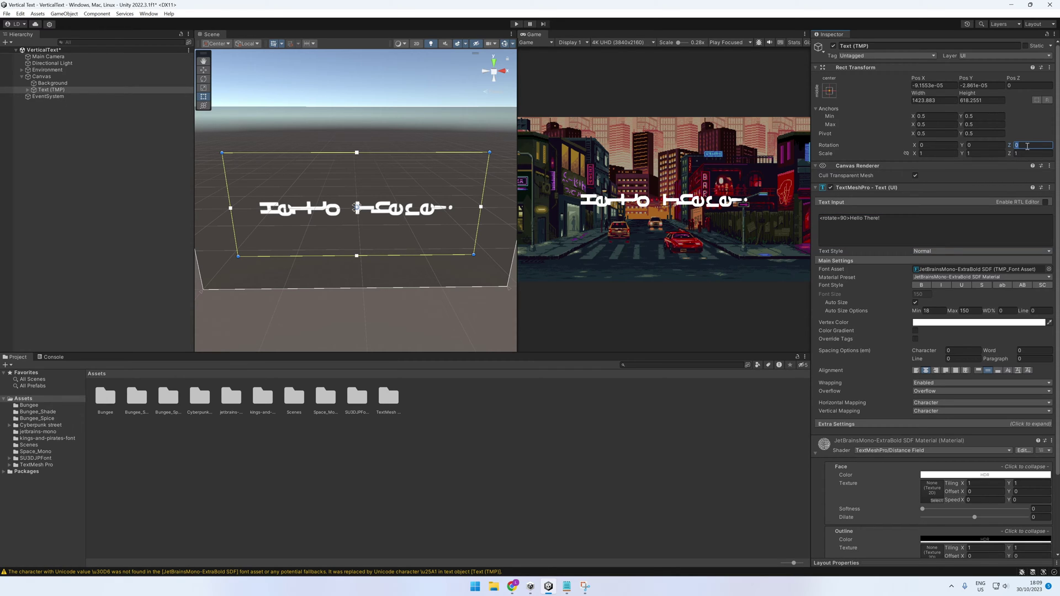
text(-90)
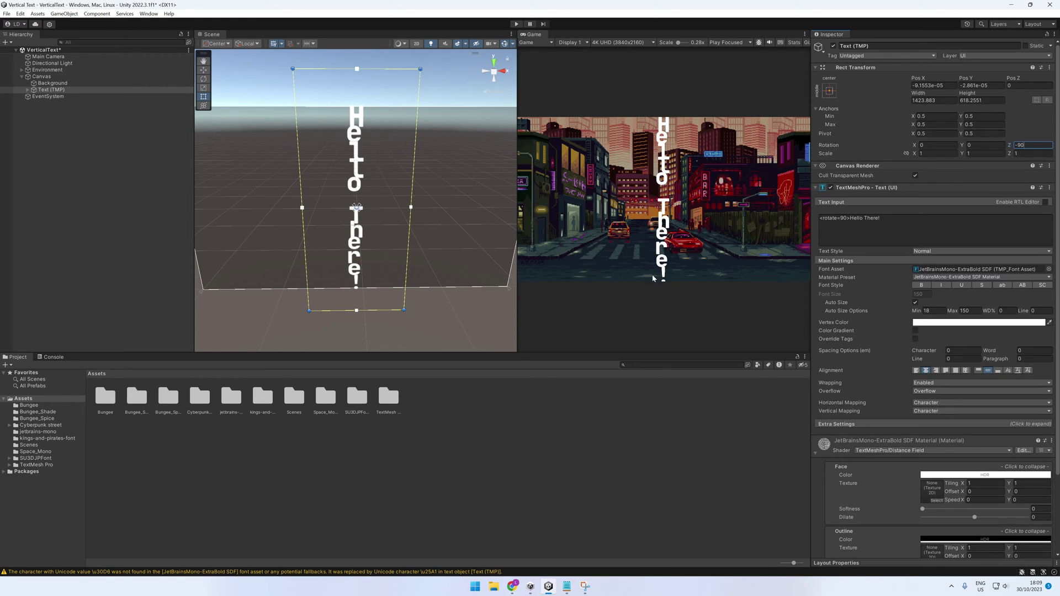
Step: Try a <voffset=10> tag after the H, then select and delete it again
click(999, 217)
text(<>)
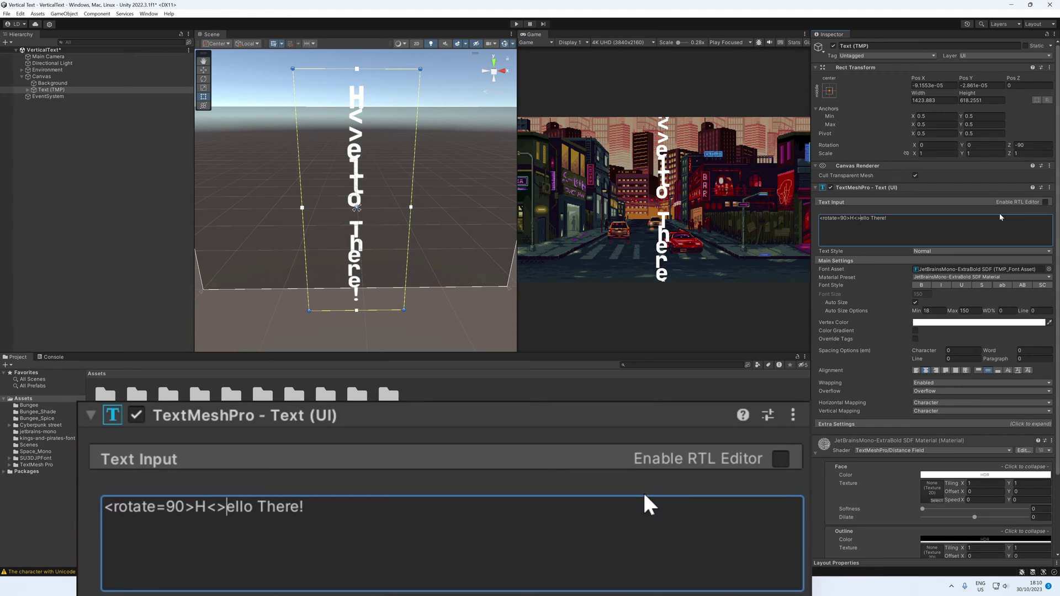
key(Left)
text(vo)
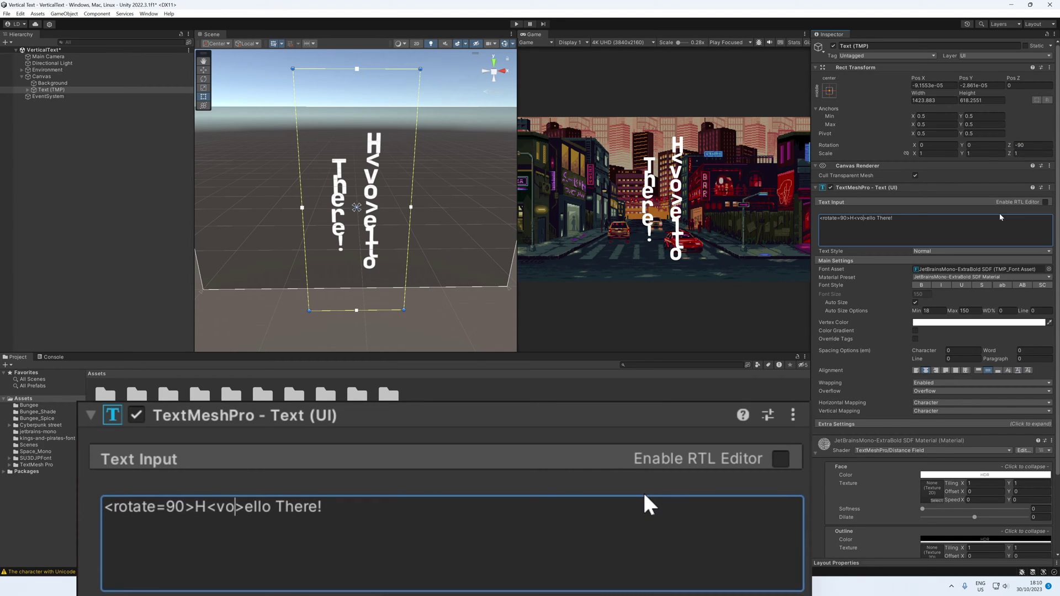
text(ffset=10)
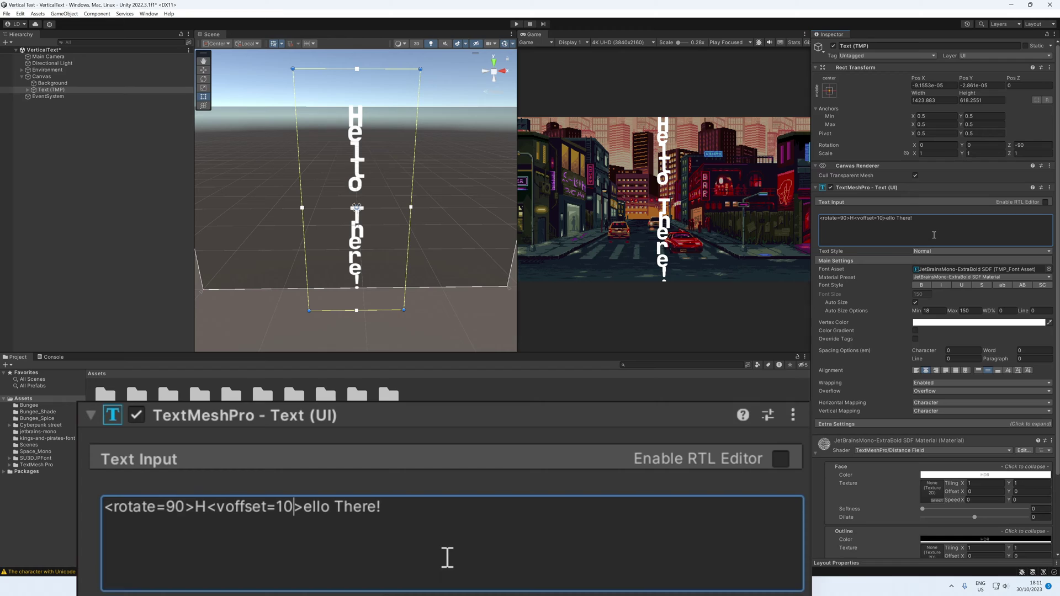
key(shift+Left)
key(shift+Left)
key(shift+Left)
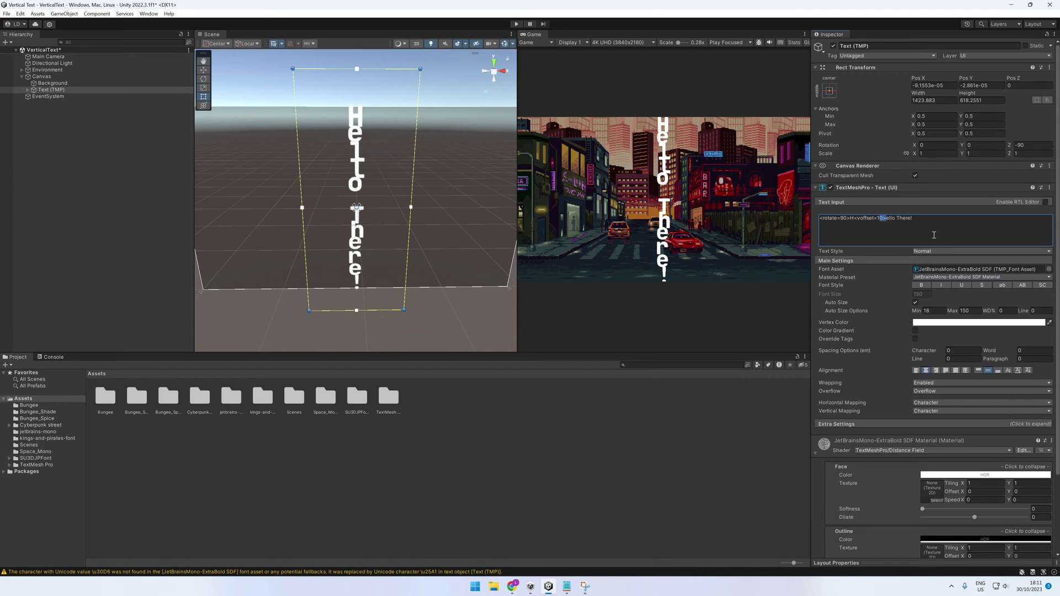
key(shift+Left)
key(shift+Left)
key(shift+Left)
key(shift+Left)
key(shift+Left)
key(shift+Left)
key(shift+Left)
key(shift+Left)
key(BackSpace)
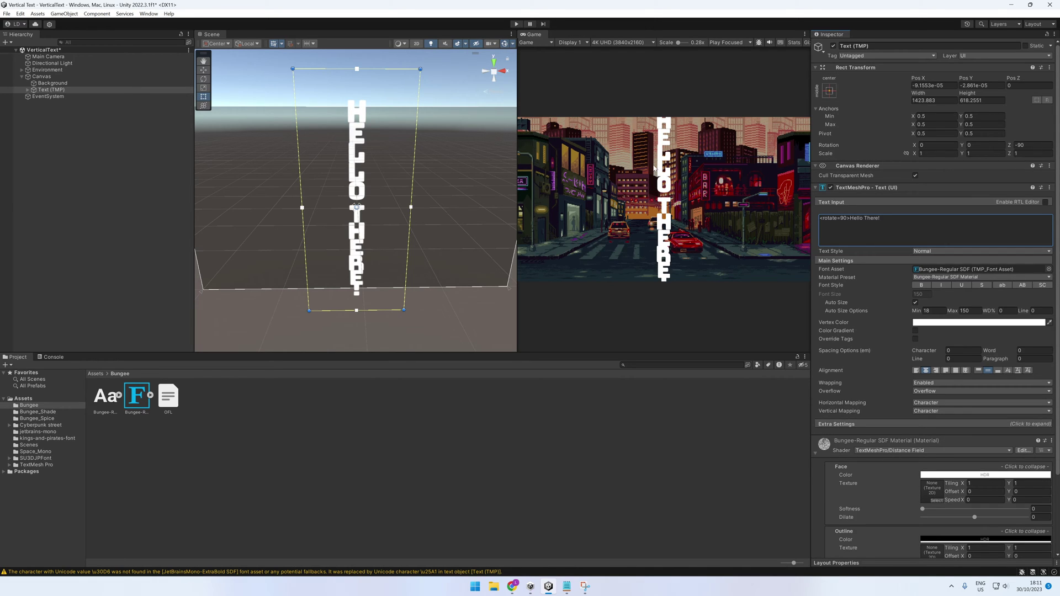
Step: Put There! on its own line and widen character spacing to about 14.9
mouse_move(403, 311)
mouse_down()
mouse_move(395, 265)
mouse_move(375, 249)
mouse_move(395, 269)
mouse_up()
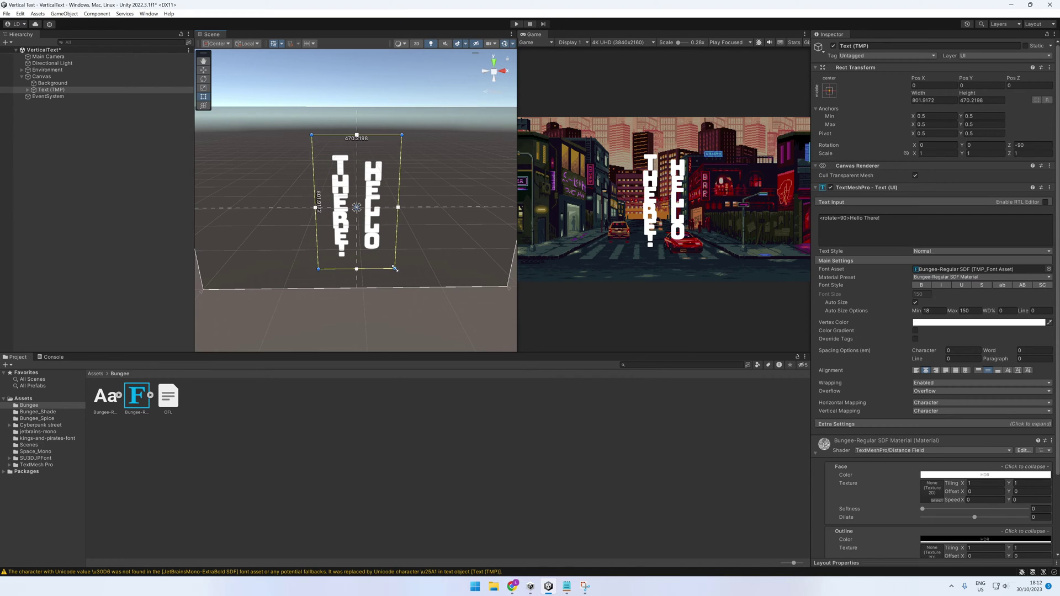
key(ctrl+z)
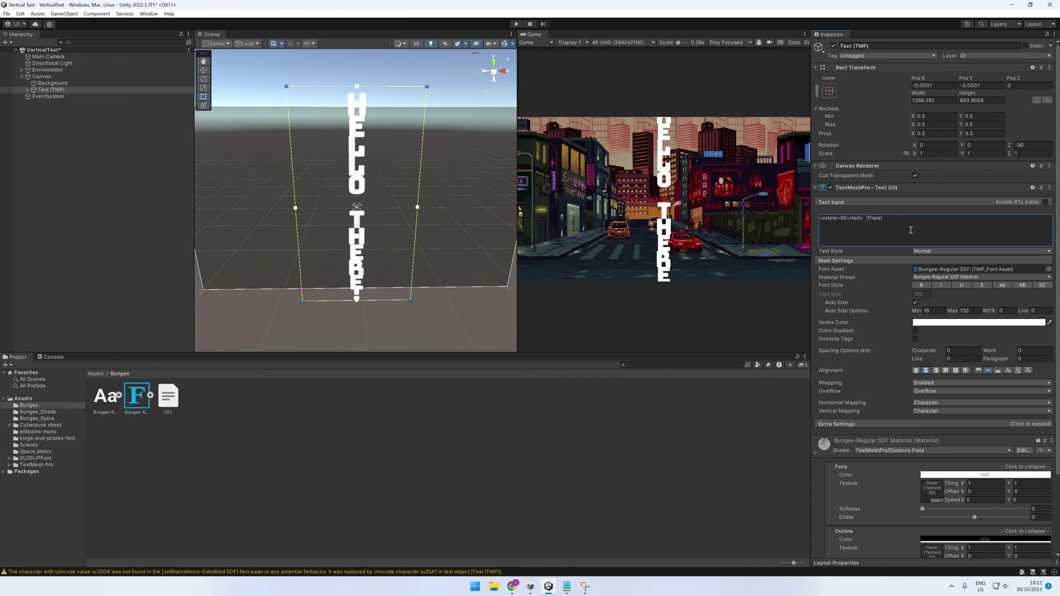
key(Return)
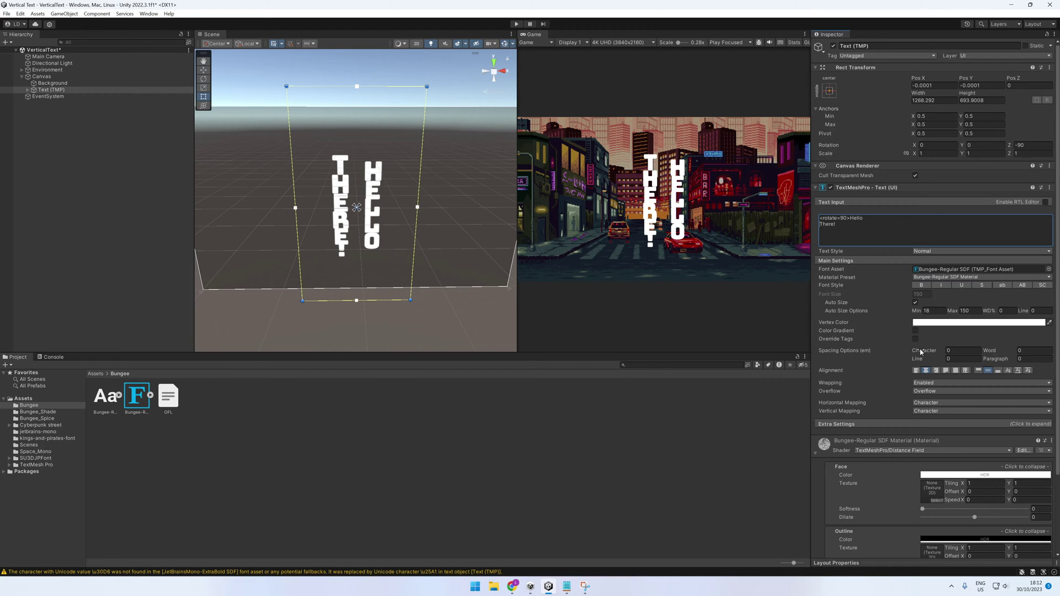
mouse_move(921, 353)
mouse_down()
mouse_move(341, 284)
mouse_move(52, 270)
mouse_up()
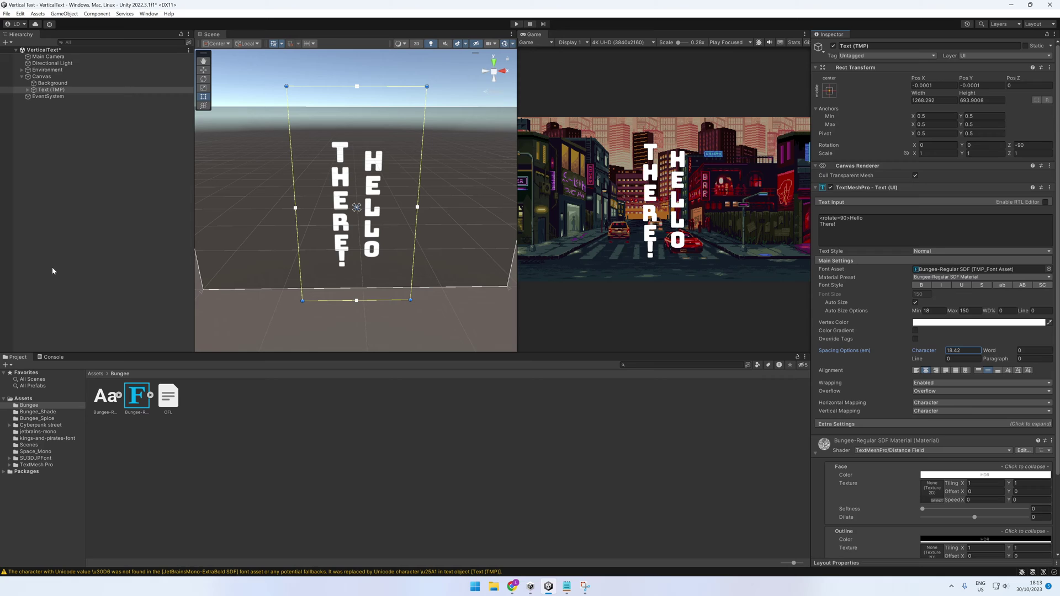
click(850, 230)
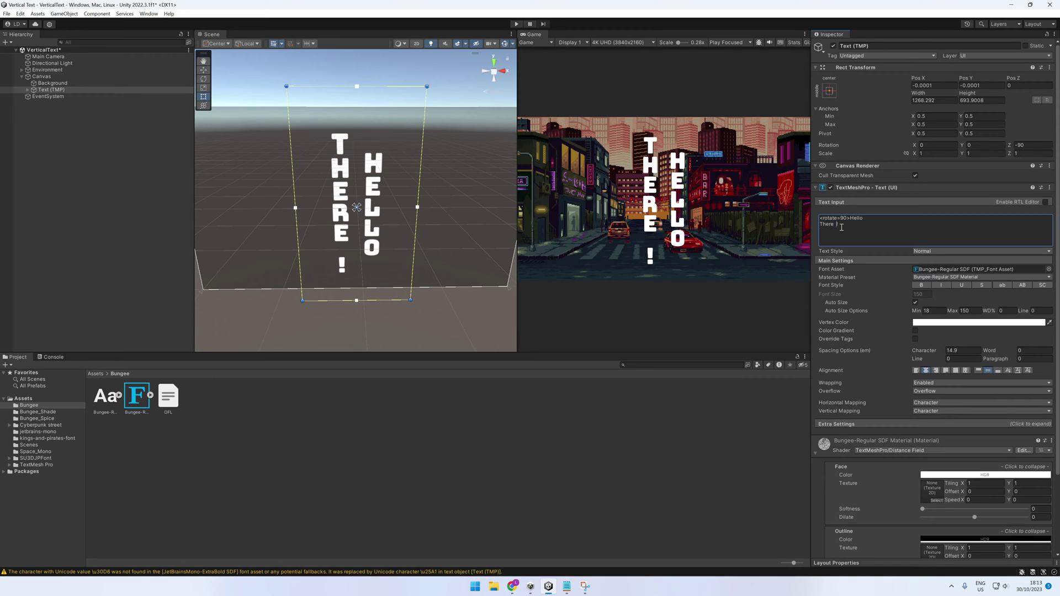
Step: Slide the Hello There! text to the left with the Move tool
click(370, 196)
key(w)
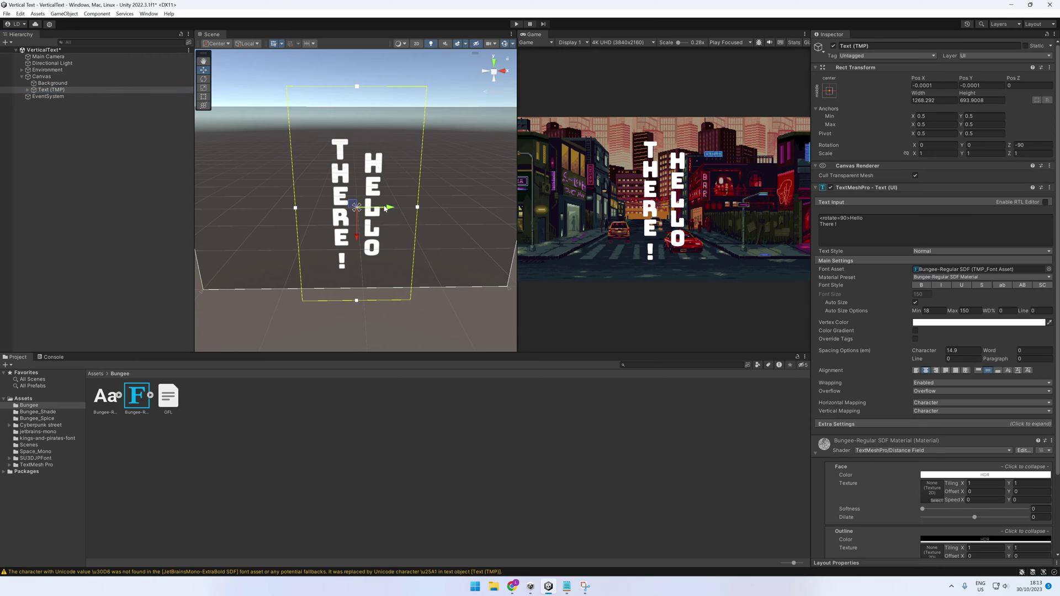
drag(379, 208, 304, 218)
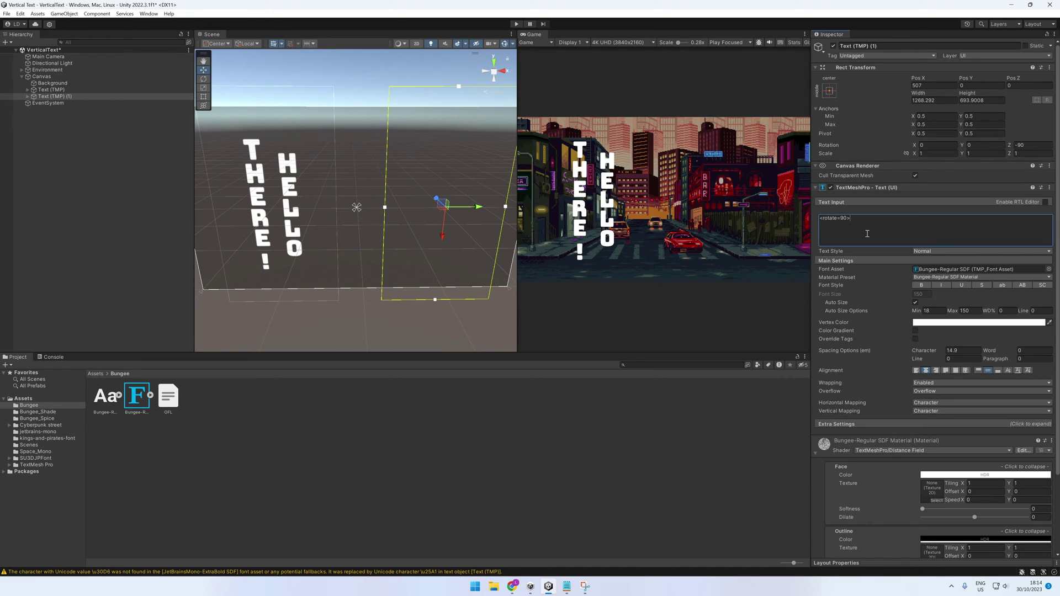
text(123456789)
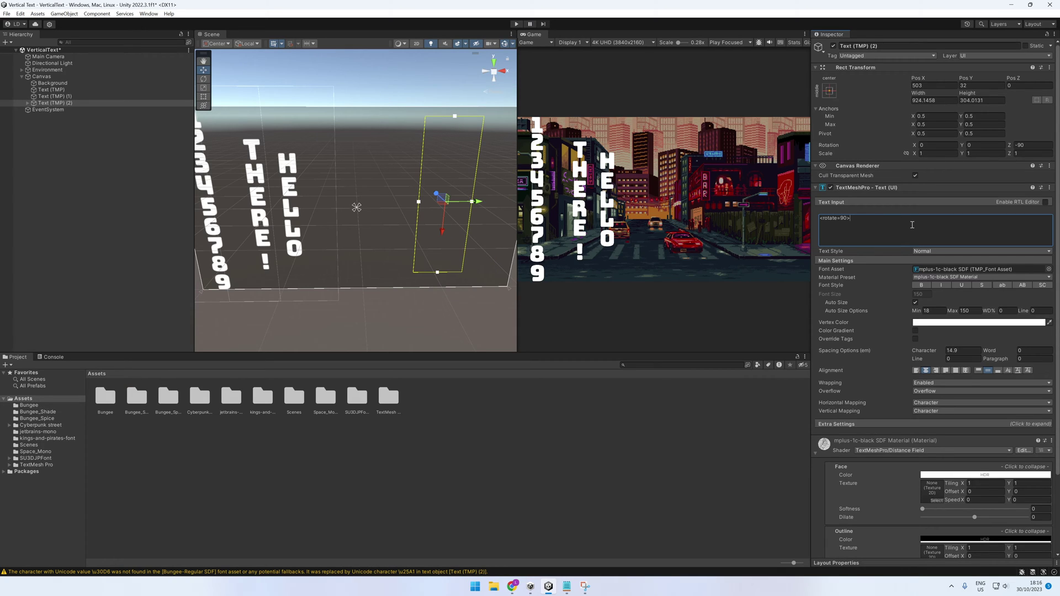
text(サブスクライブ)
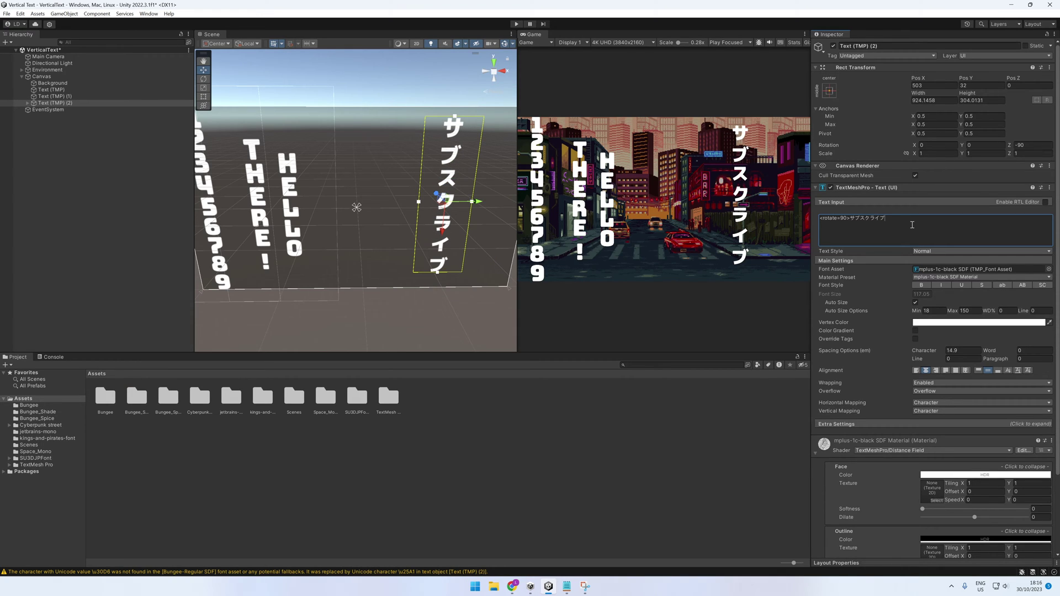
text(Ne)
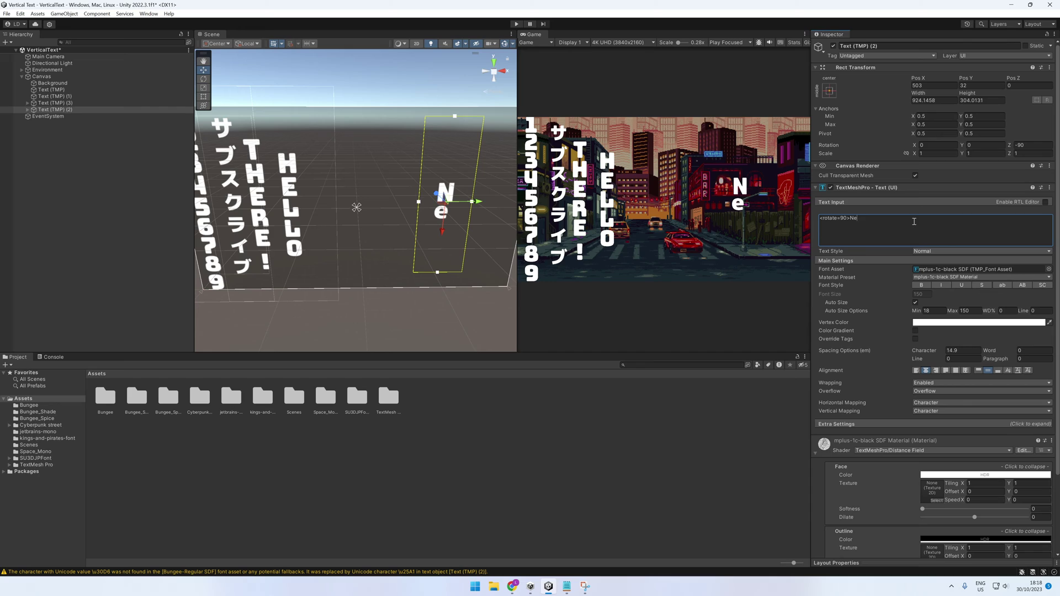
text(w Text)
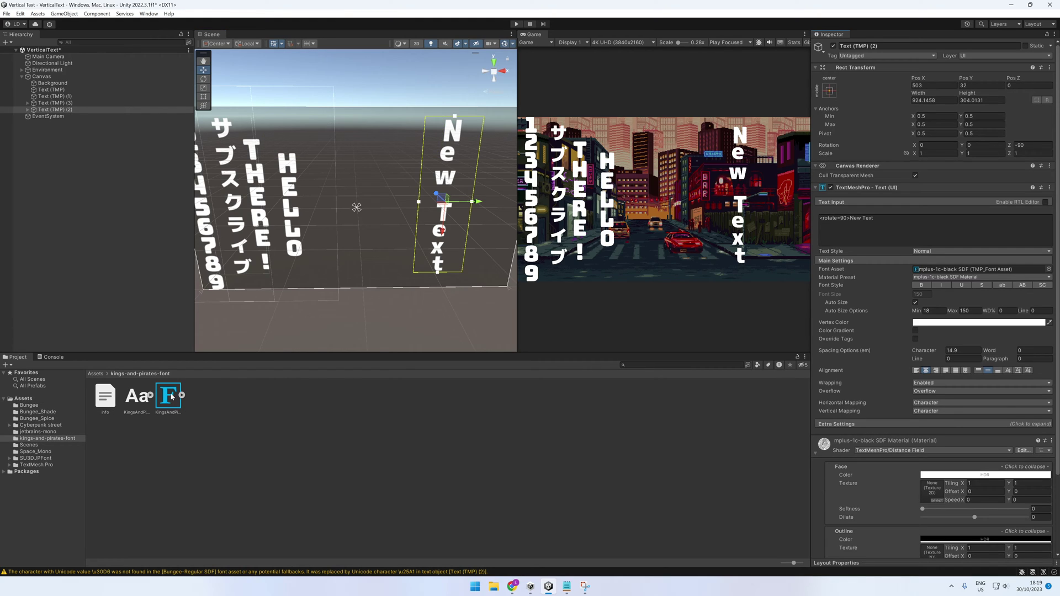
Step: Try the KingsAndPirates font on New Text, then undo the change
click(944, 272)
drag(944, 272, 944, 273)
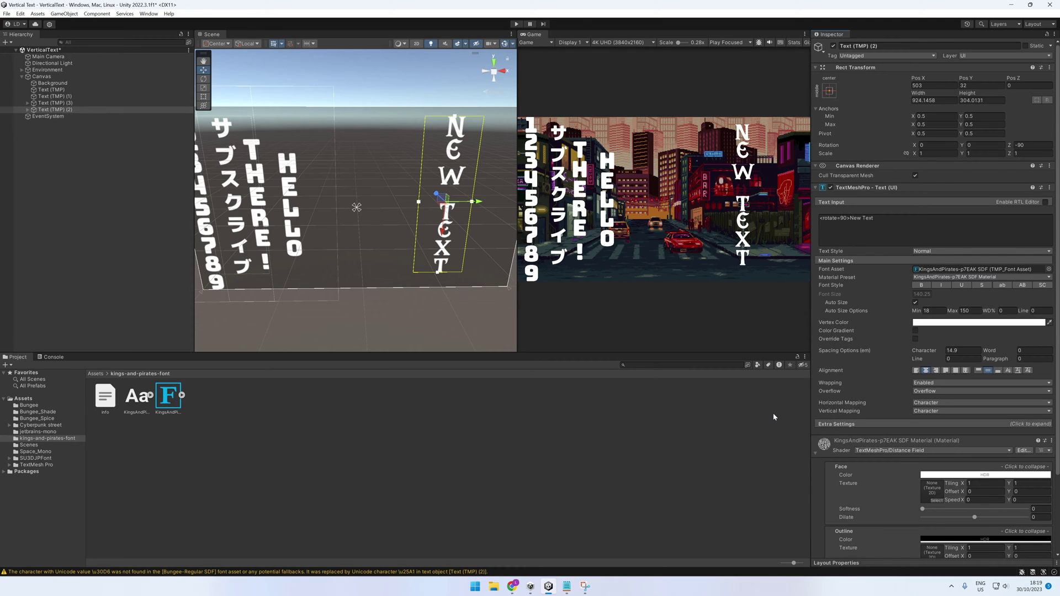
key(ctrl+z)
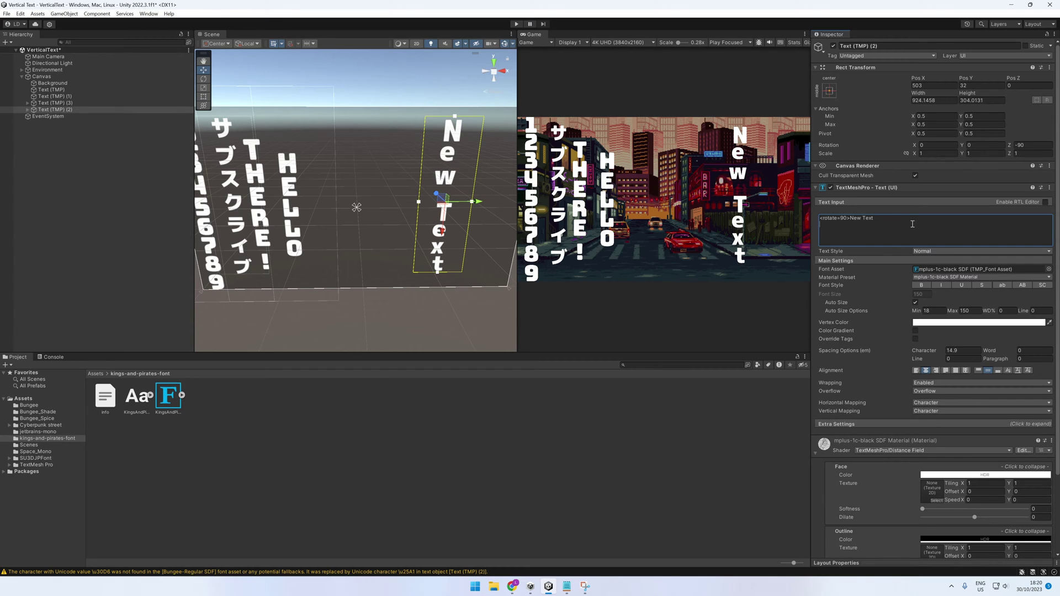
Step: Add a NEW TEXT line and extract the downloaded Farenheight font archive
key(Return)
text(NEW TEXT)
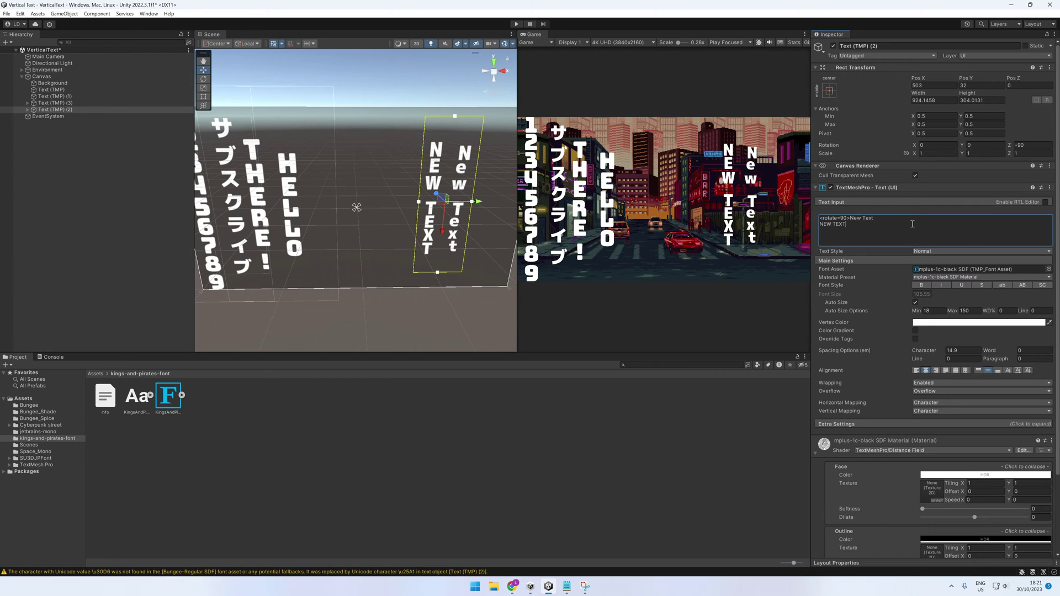
text(f)
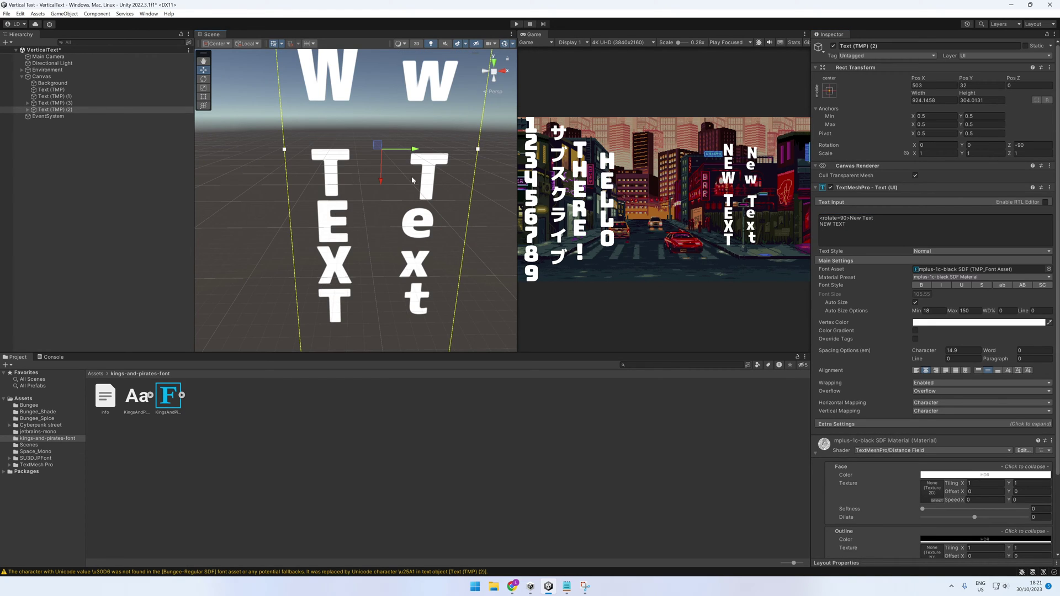
scroll(404, 172, down, 5)
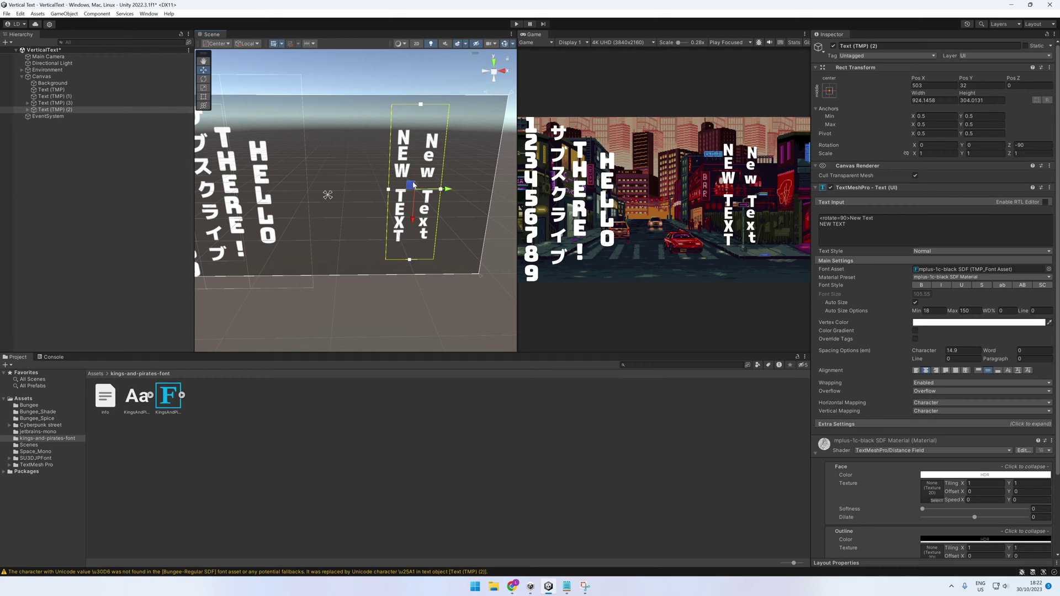
click(845, 223)
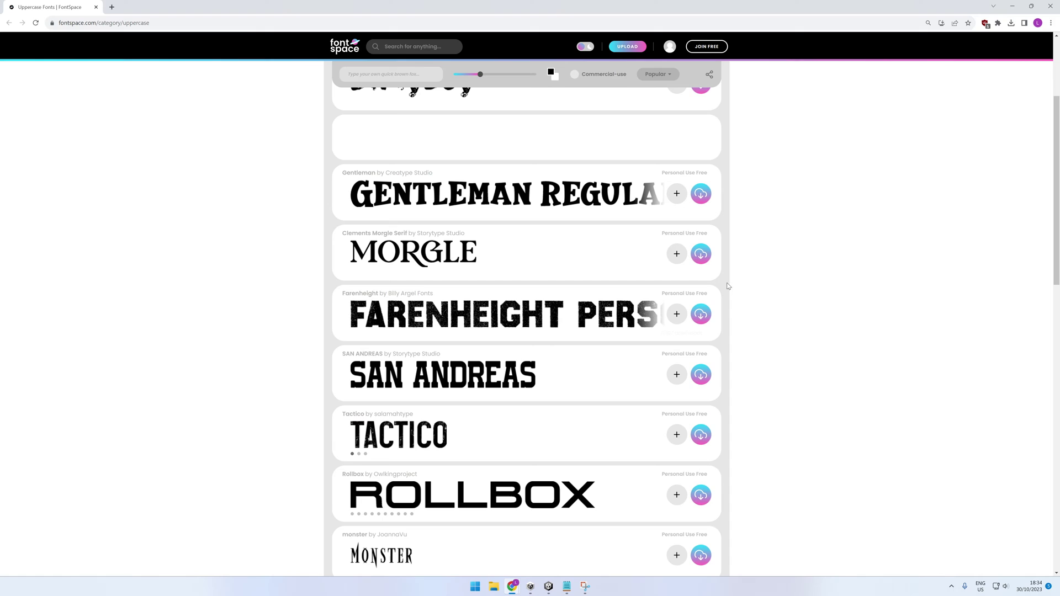
click(660, 261)
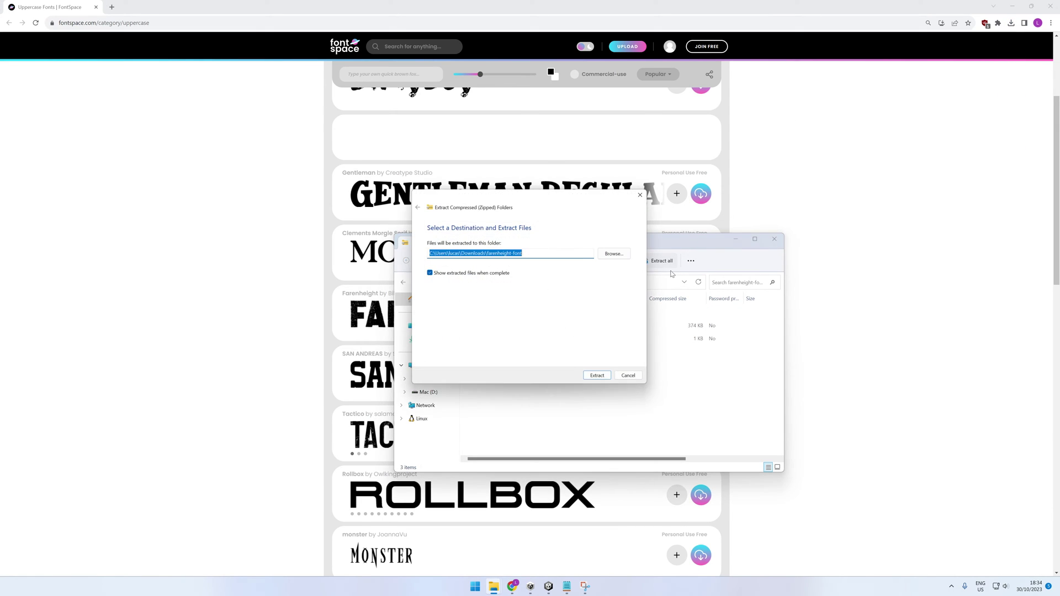
click(601, 378)
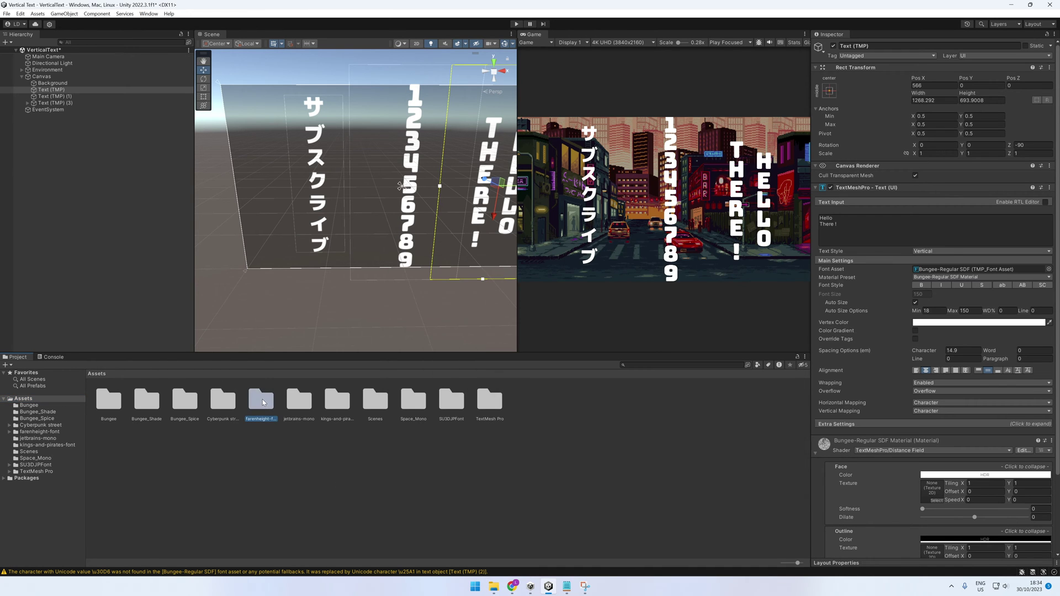
Step: Select the imported Farenheight font file and open the Font Asset Creator
double_click(261, 400)
click(149, 401)
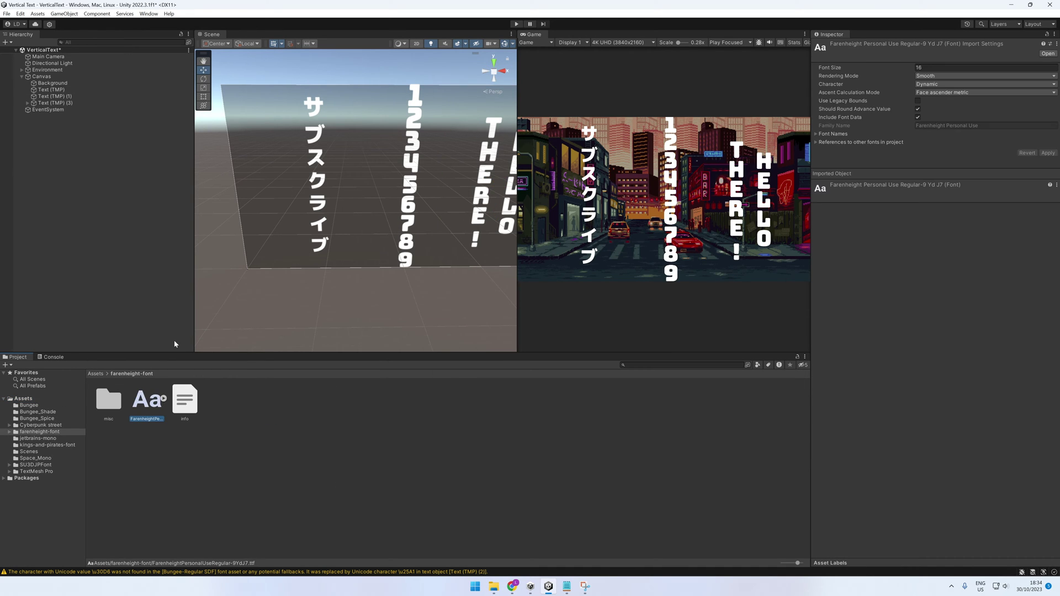
click(148, 13)
mouse_move(166, 128)
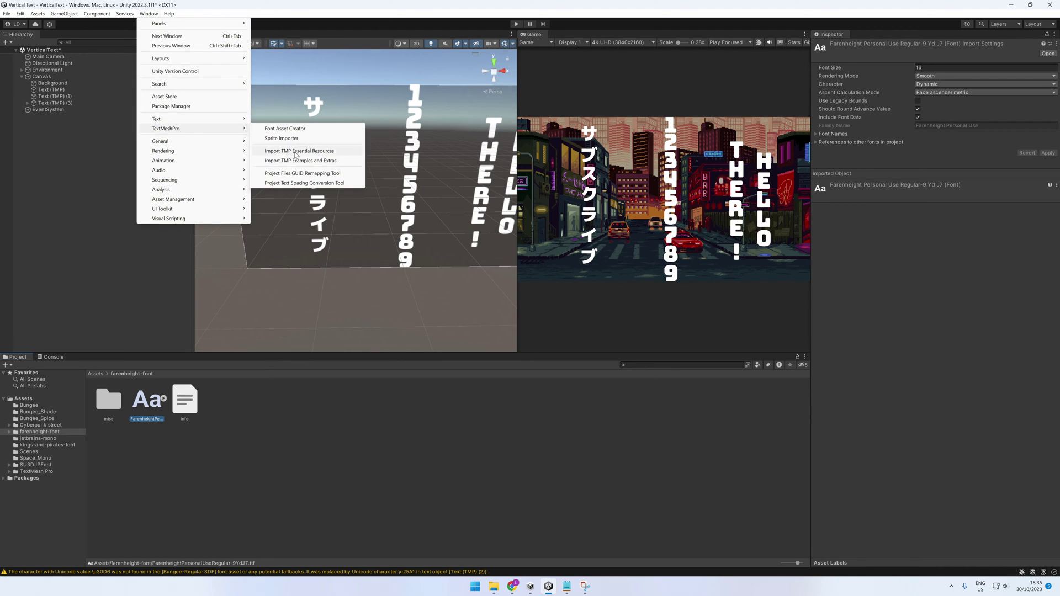
click(299, 133)
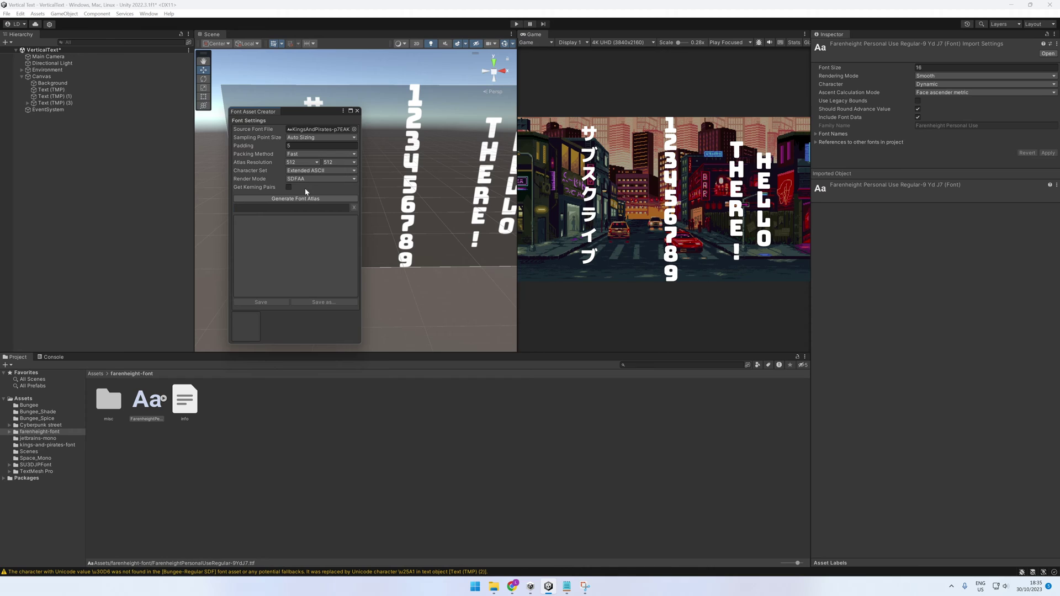
Step: Generate a font atlas from Farenheight and save it as an SDF font asset
drag(160, 387, 319, 130)
click(287, 198)
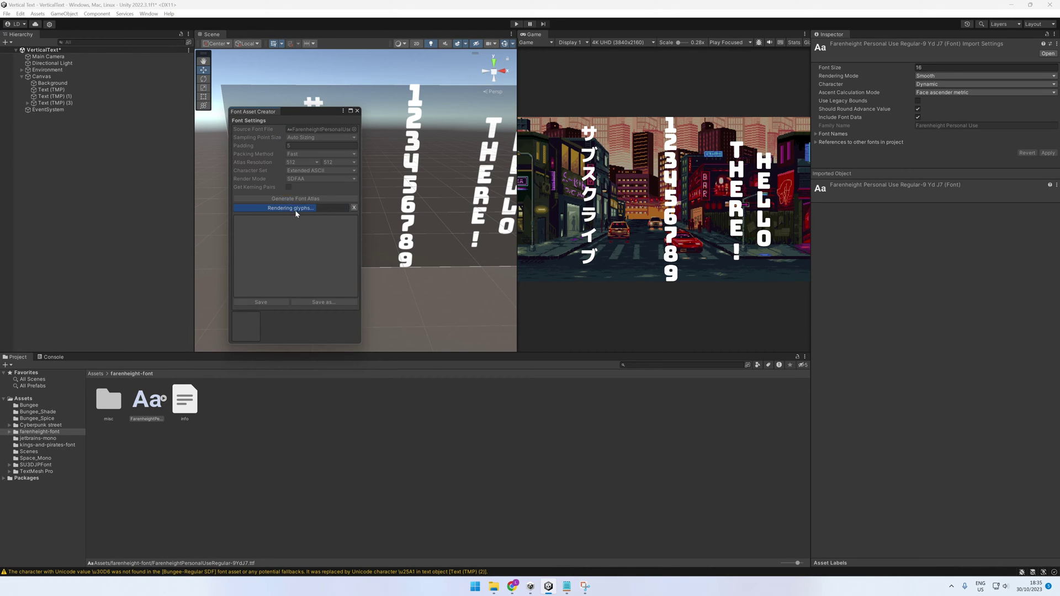
click(258, 302)
click(411, 283)
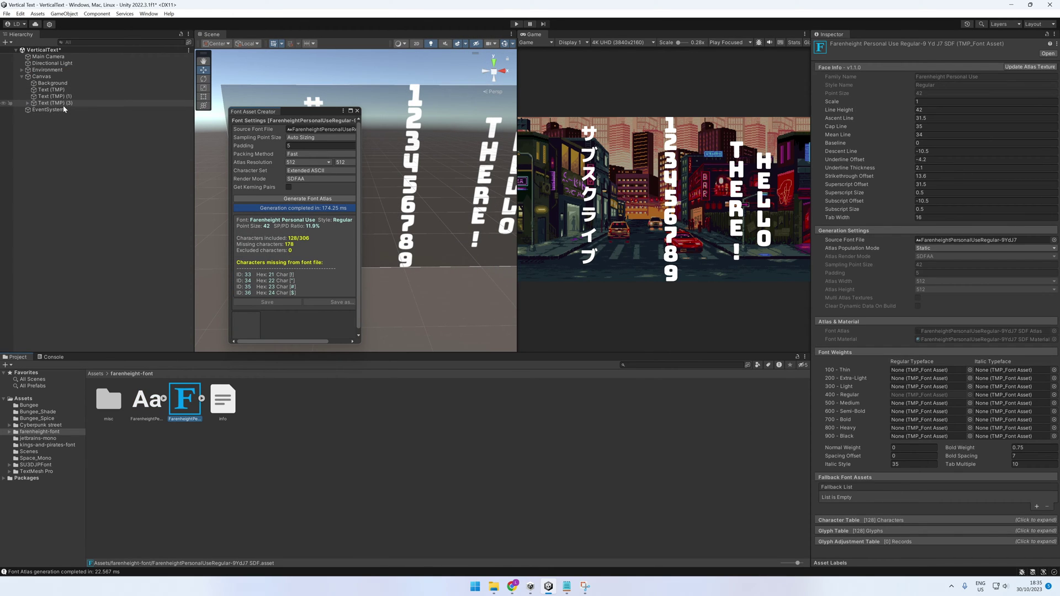
click(54, 103)
Step: Try Farenheight on the text, tilt DIAGONAL to about -75°, and delete the 90 rotation value
drag(186, 400, 968, 274)
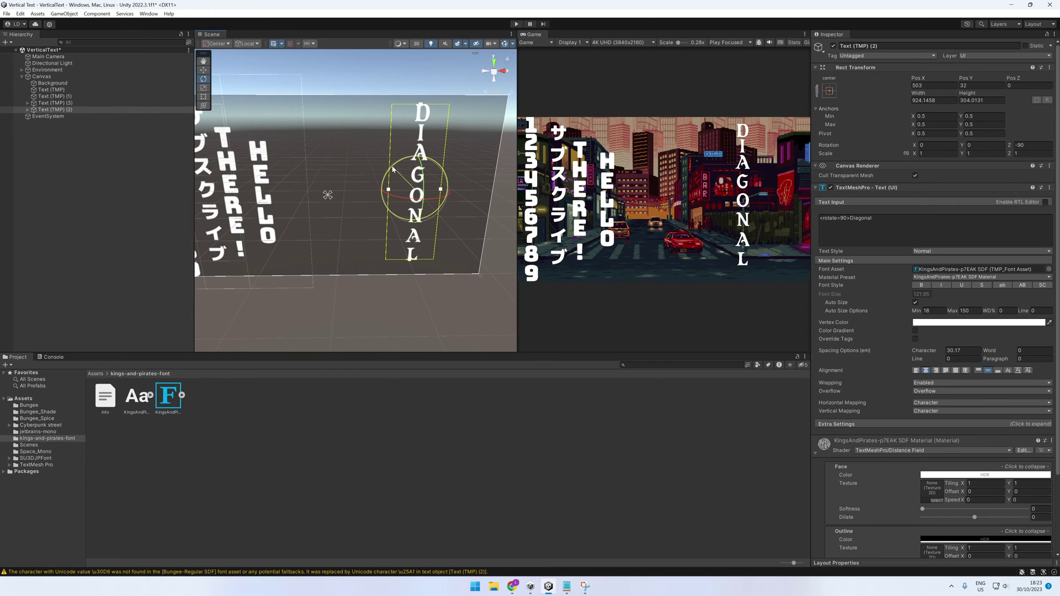
drag(393, 170, 385, 196)
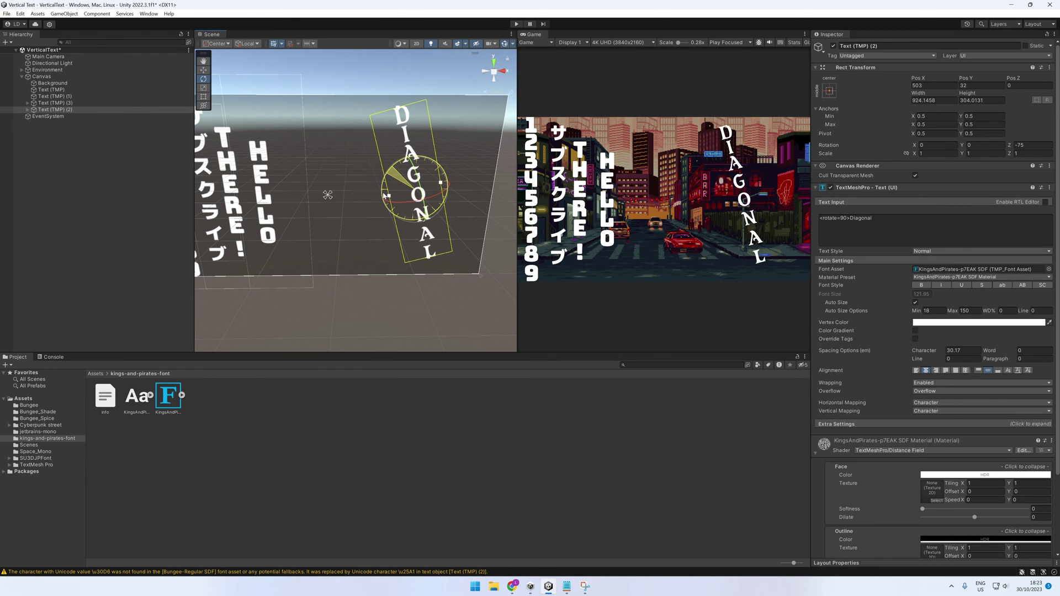
click(846, 218)
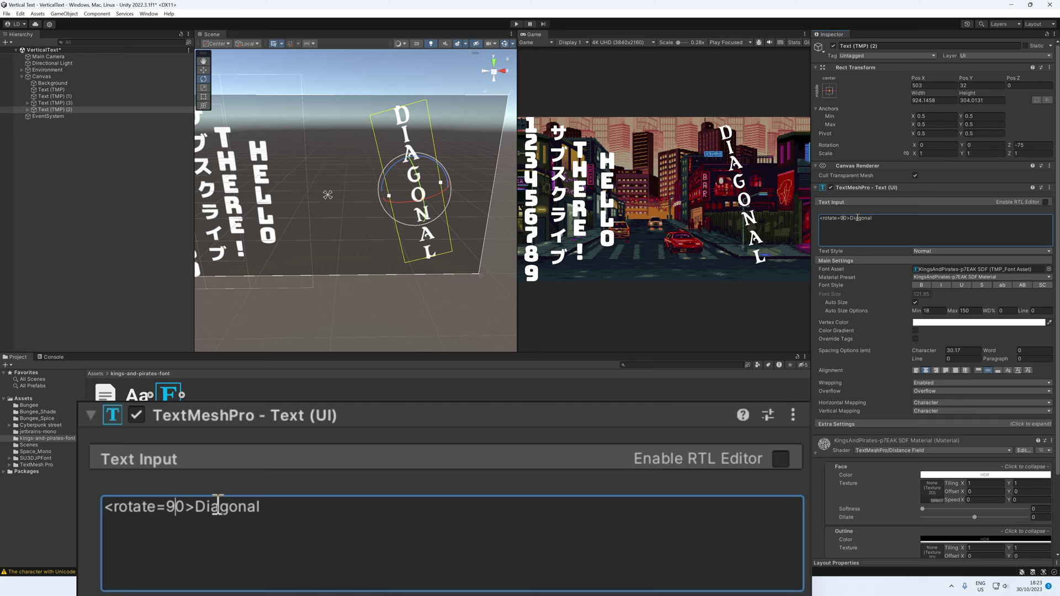
key(Delete)
key(BackSpace)
text(75)
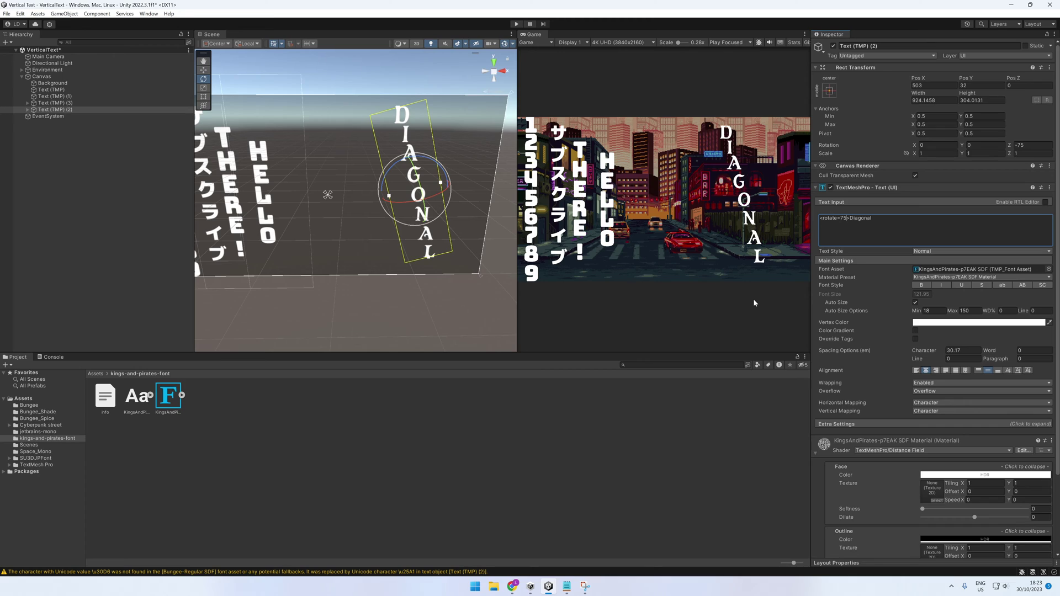
key(Tab)
text(4)
click(845, 217)
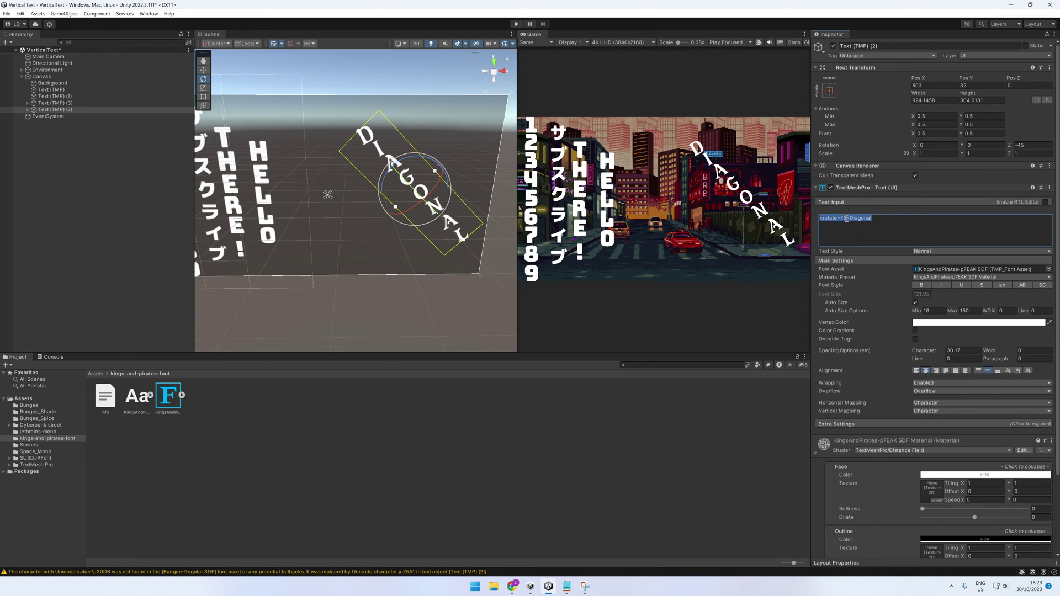
Step: Add <line-height=-100%> after <rotate=90> in both texts, then copy those tags
key(BackSpace)
text(4)
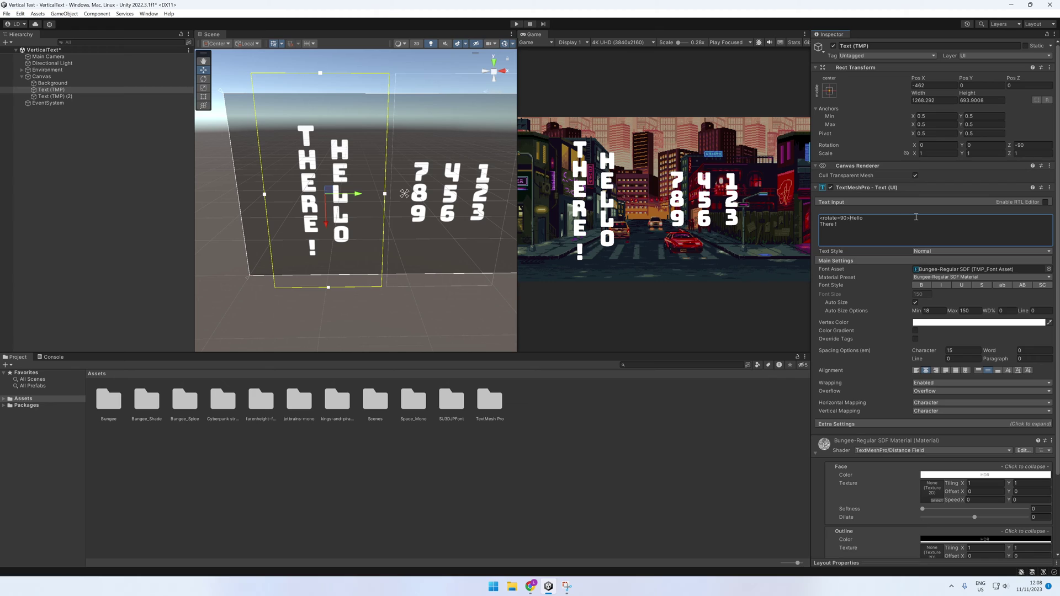
text(<>)
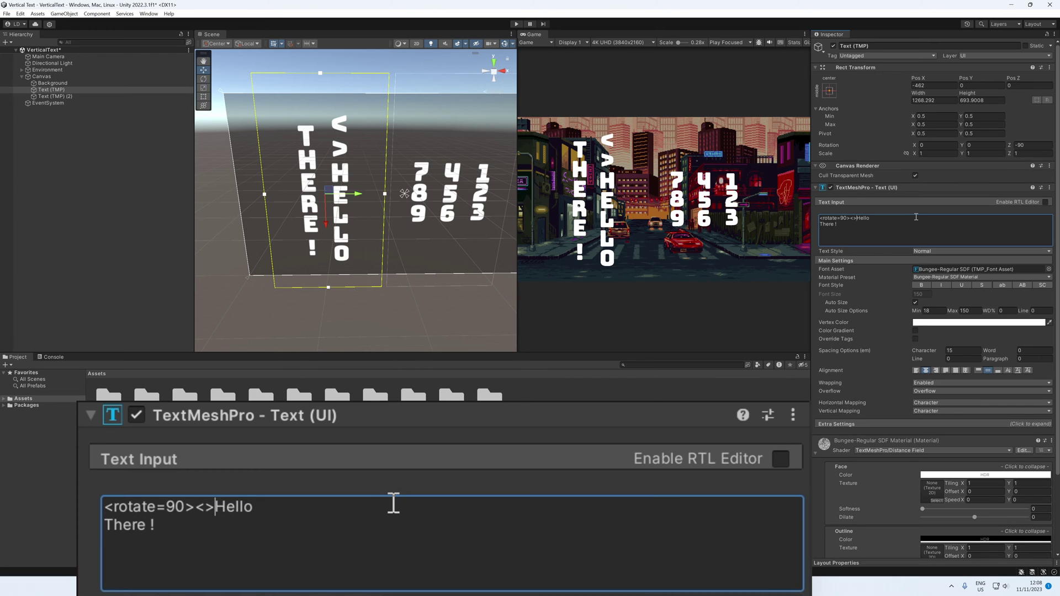
key(Left)
text(line)
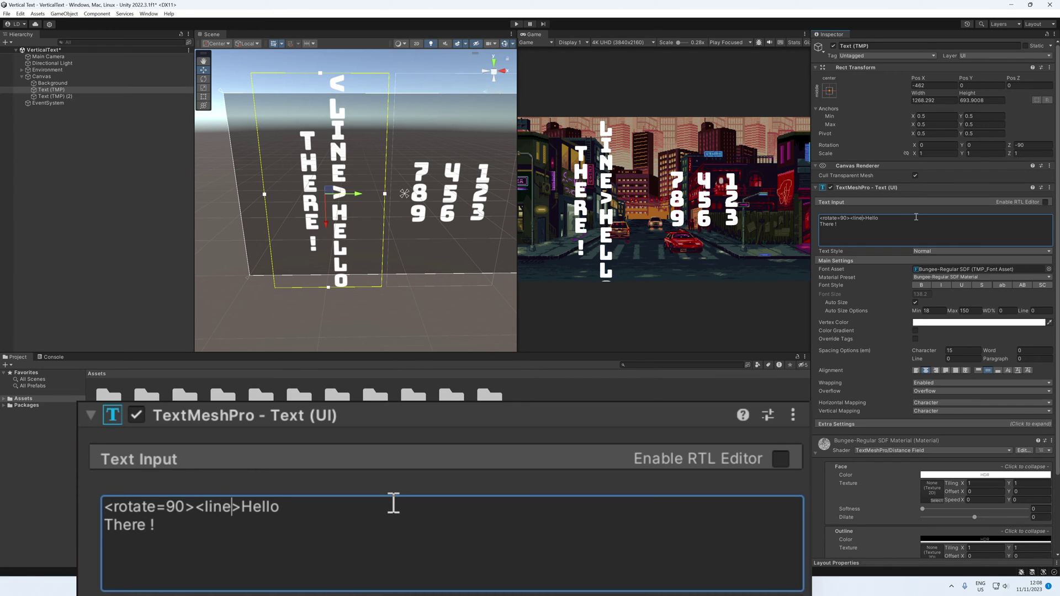
text(-height)
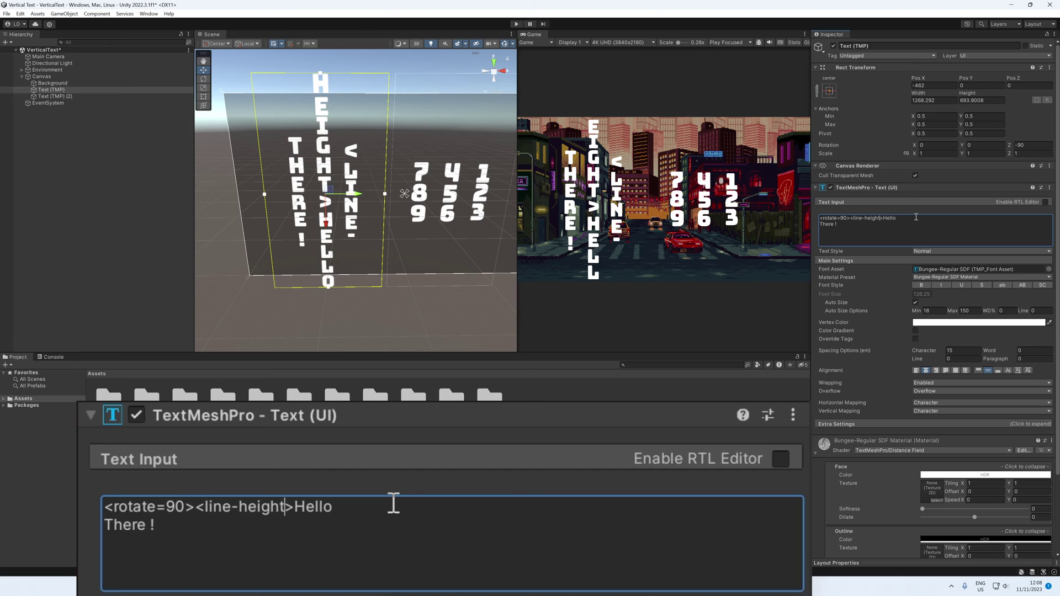
text(=100)
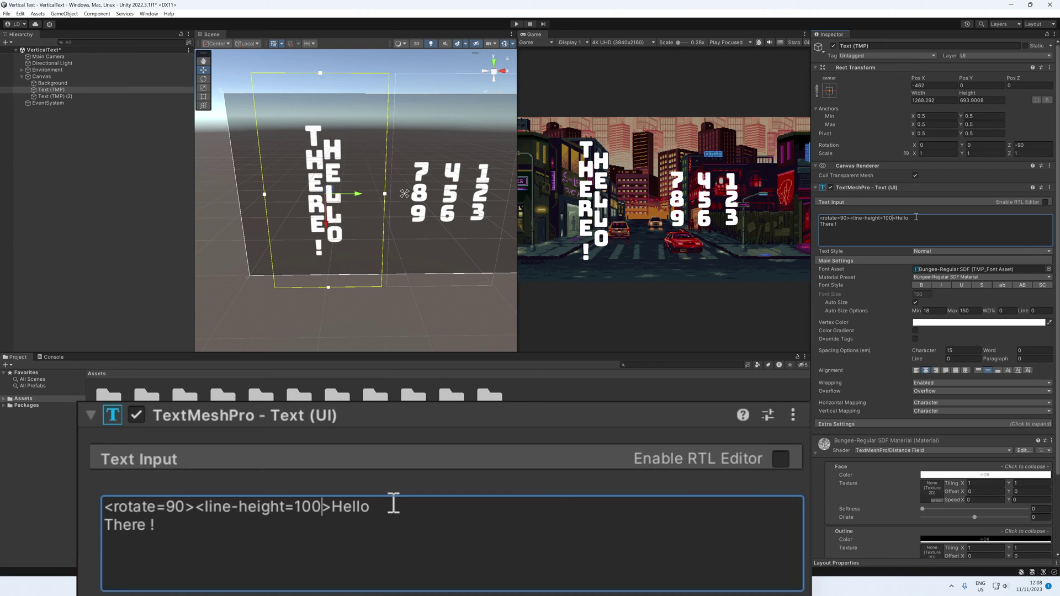
text(%)
key(Left)
key(Left)
key(Left)
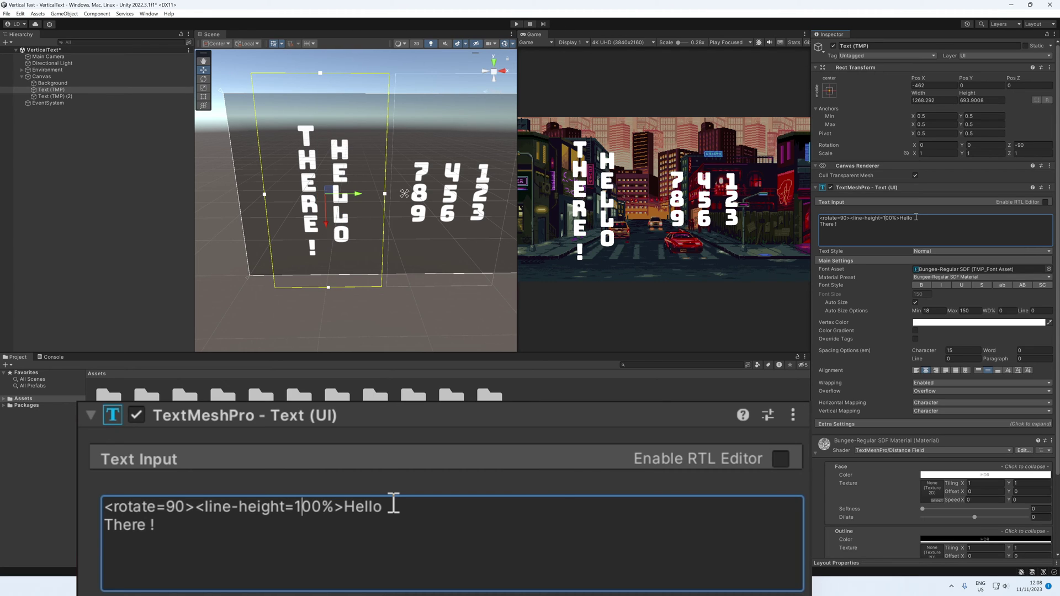
key(Left)
text(-)
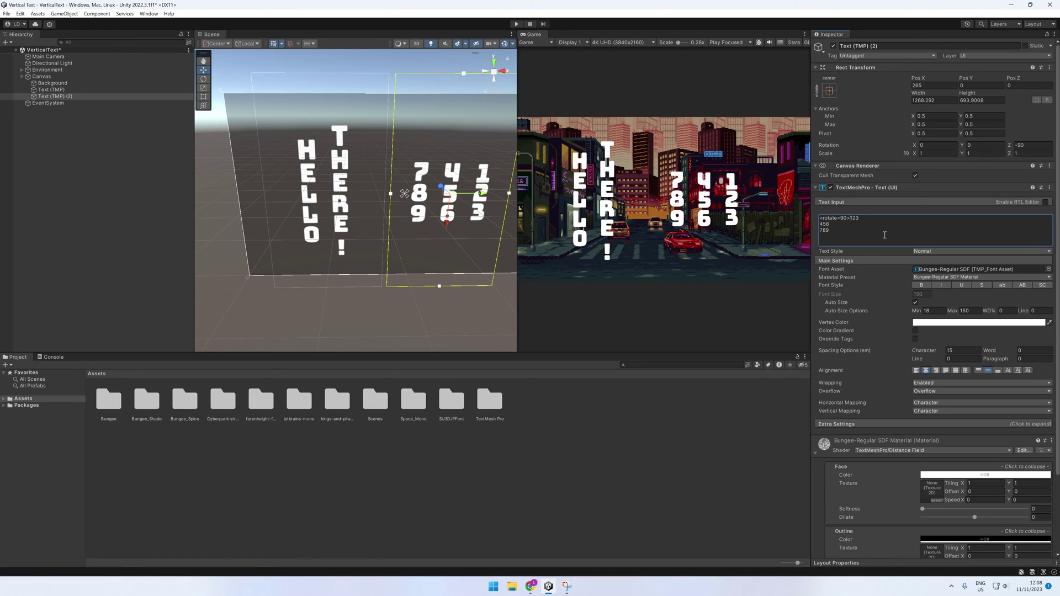
text(<line-height=-100%>)
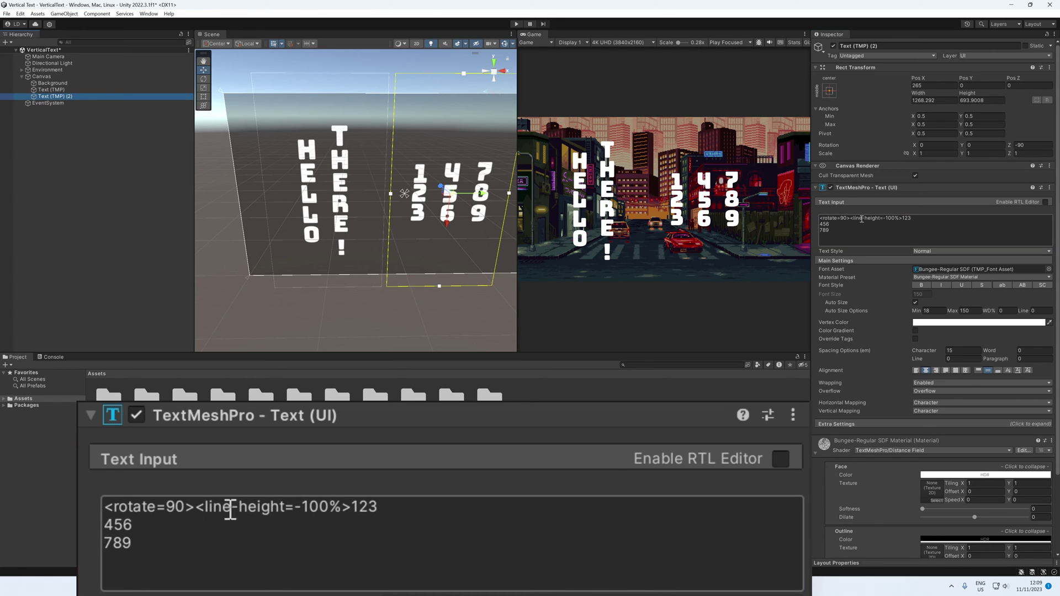
drag(335, 507, 104, 507)
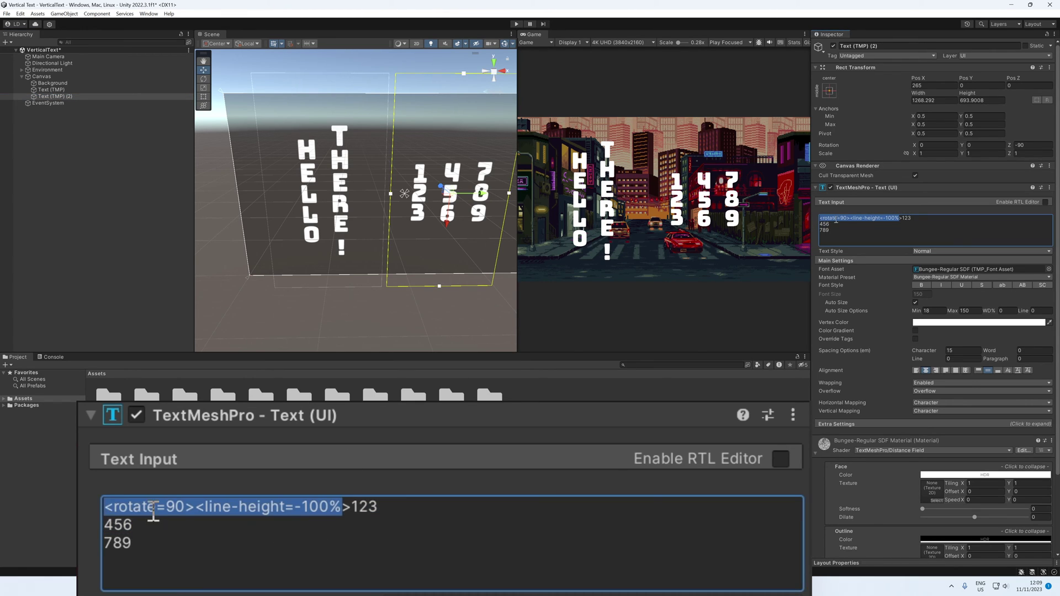
click(924, 250)
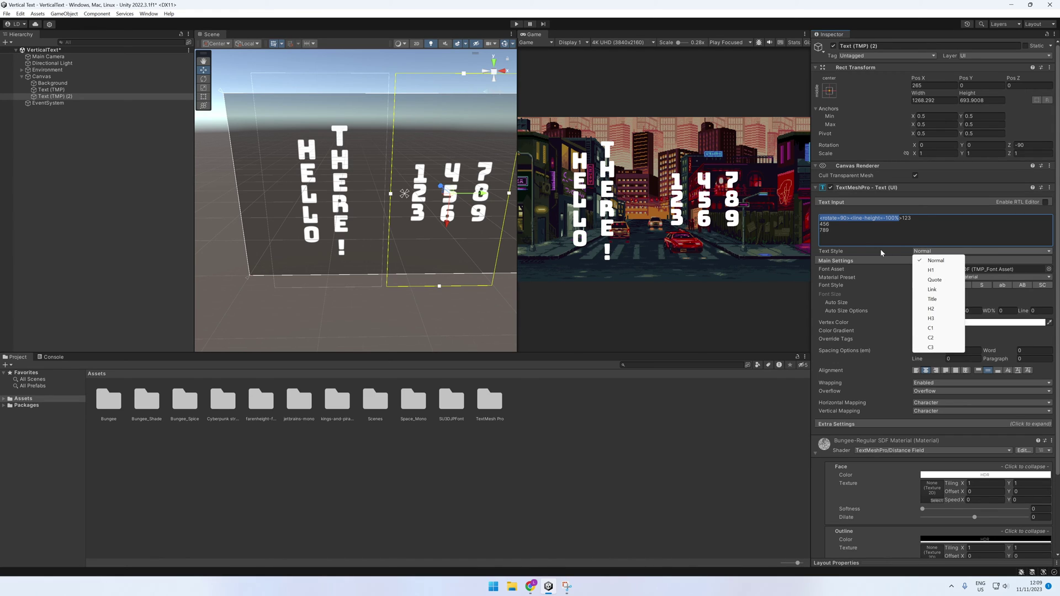
Step: Select the Default Style Sheet in TextMesh Pro > Resources > Style Sheets
double_click(489, 400)
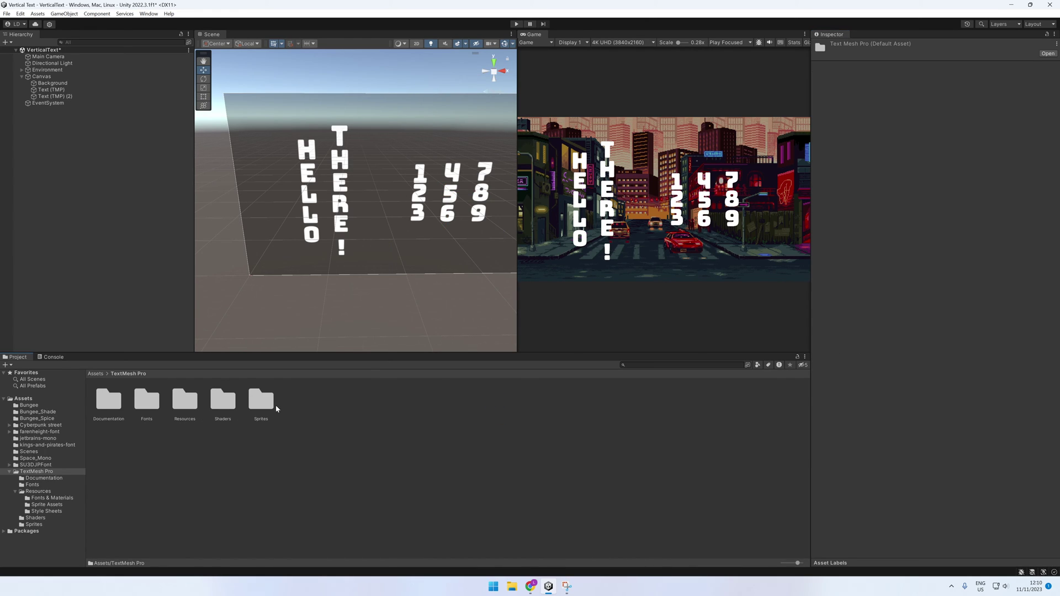
click(179, 400)
double_click(179, 400)
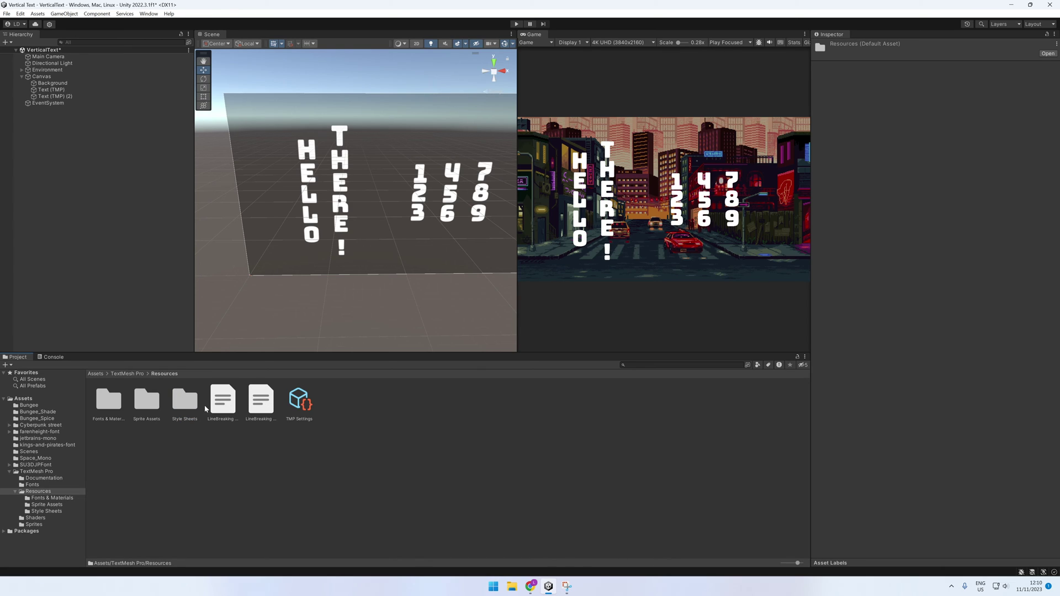
double_click(185, 404)
click(116, 402)
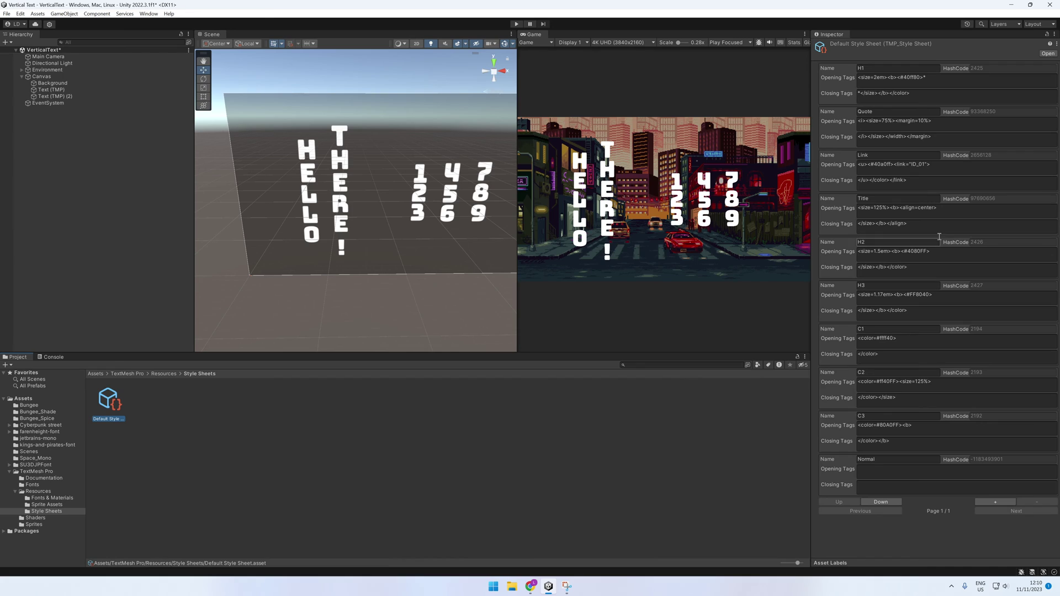
Step: Add a style named Vertical with <rotate=90><line-height=-100%> as opening tags
click(988, 503)
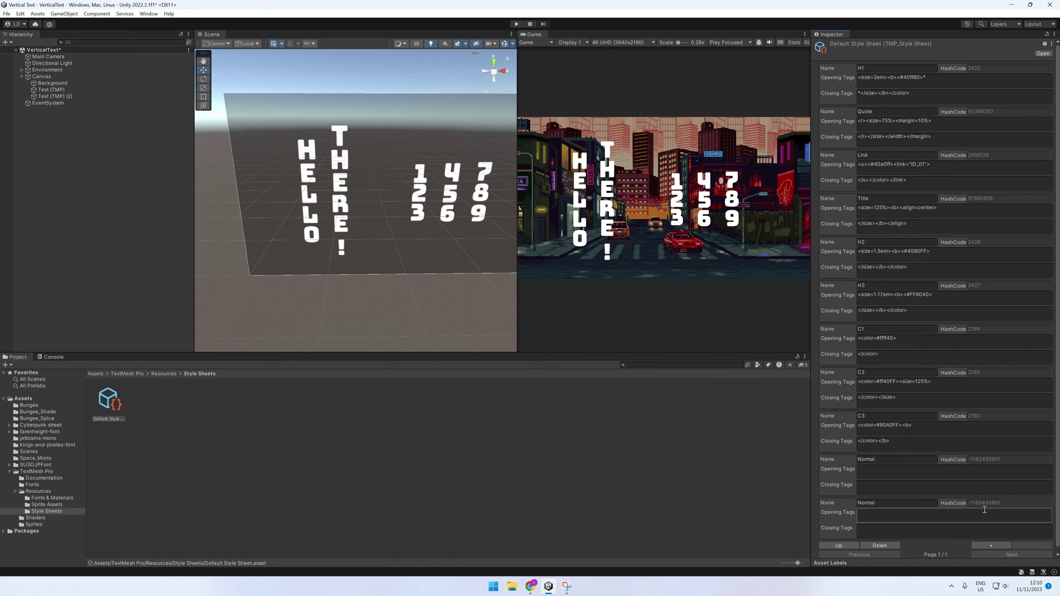
click(893, 498)
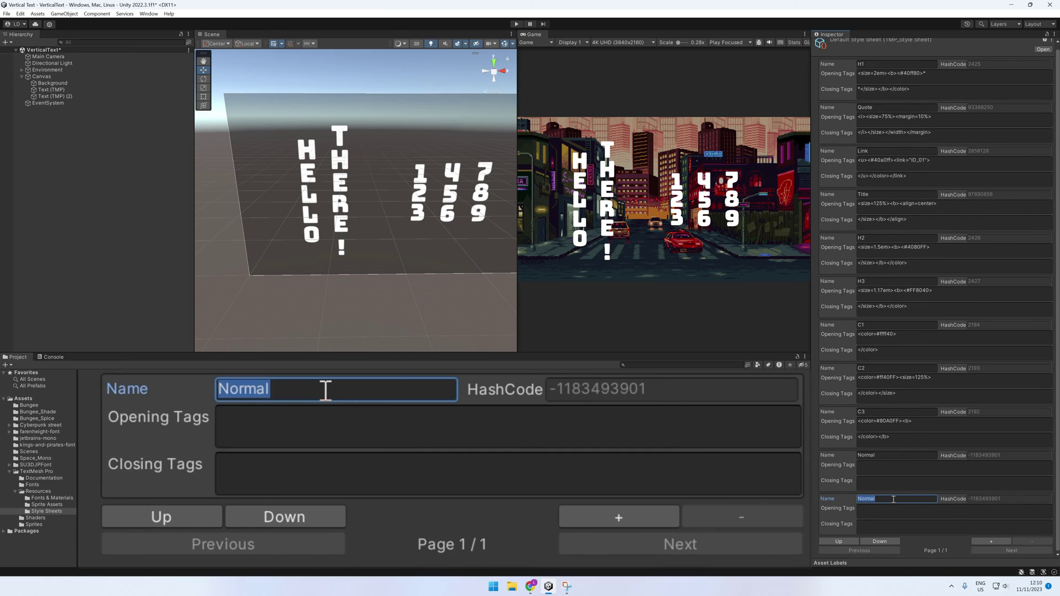
text(Vertical)
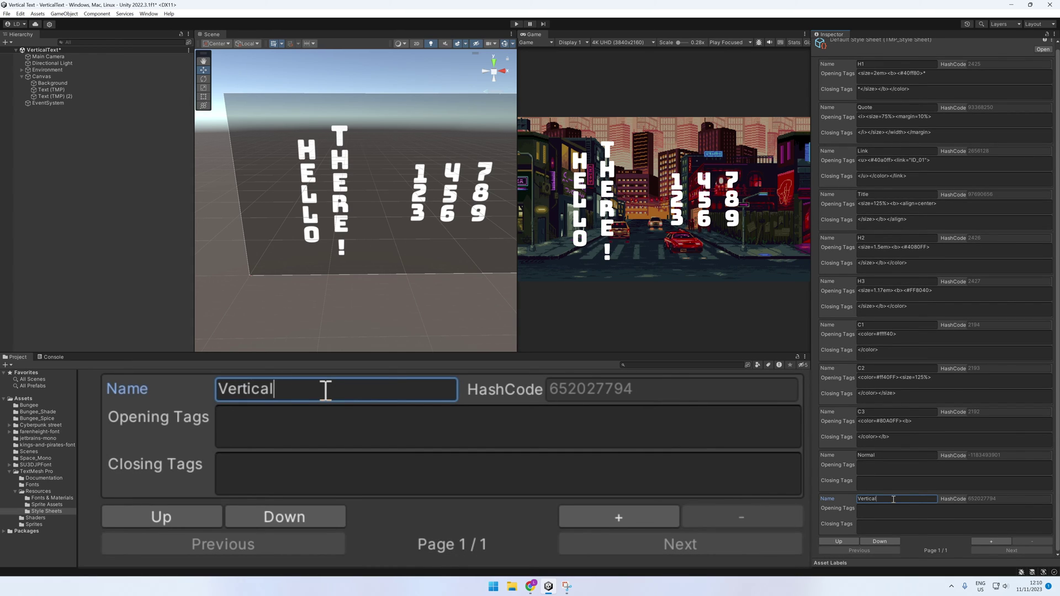
click(886, 510)
text(<rotate=90><line-height=-100%>)
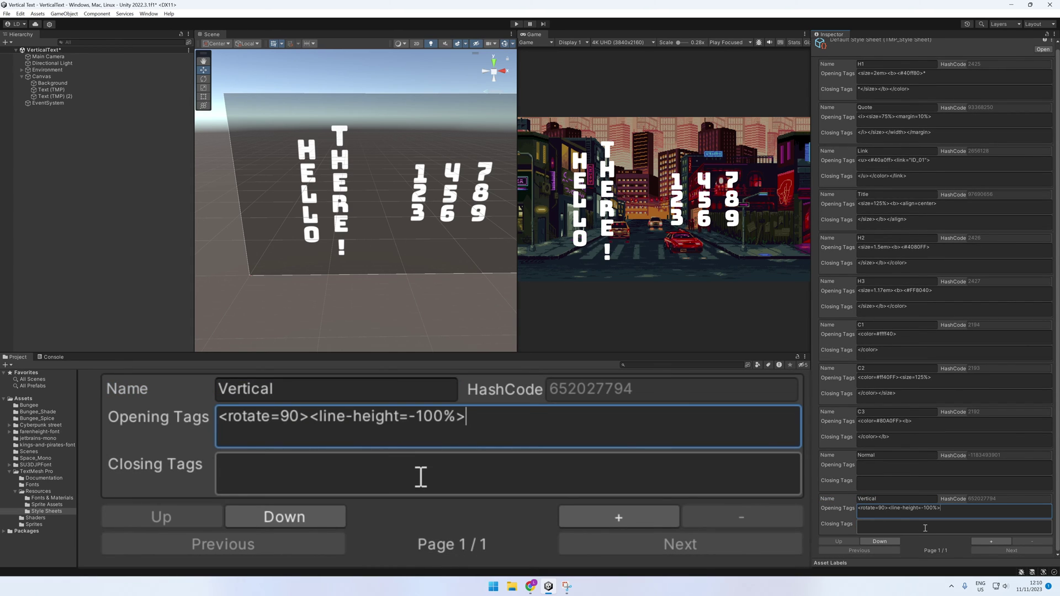
click(925, 526)
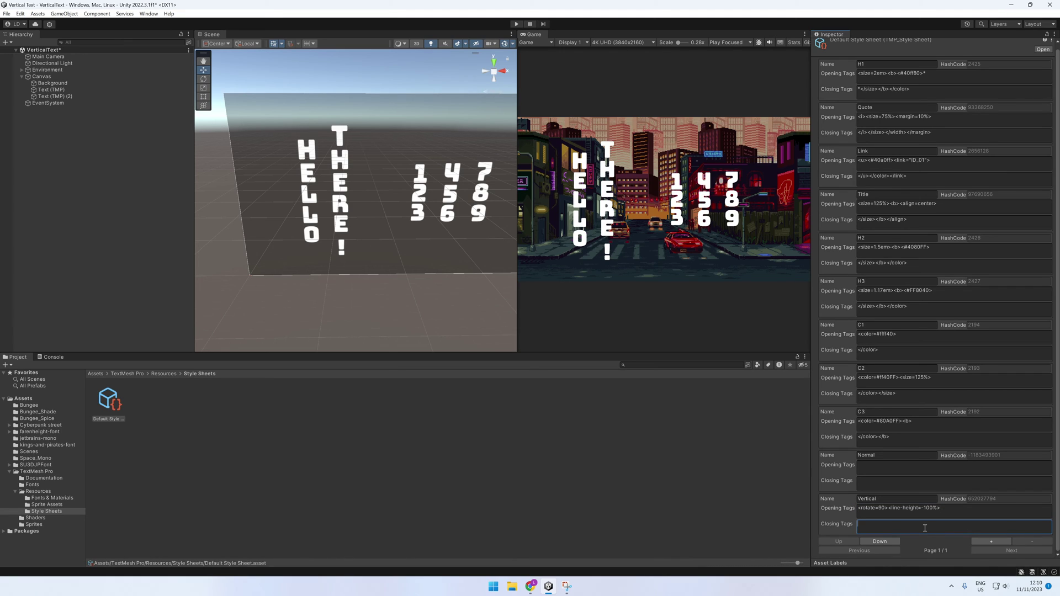
text(<>)
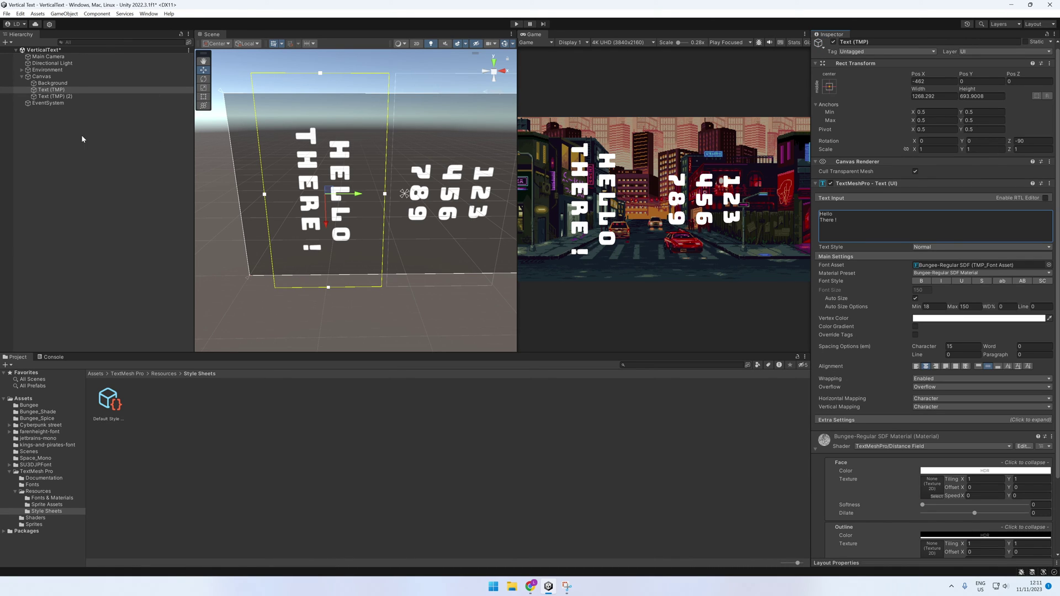
Step: Apply the Vertical text style to both selected texts
ctrl+click(124, 96)
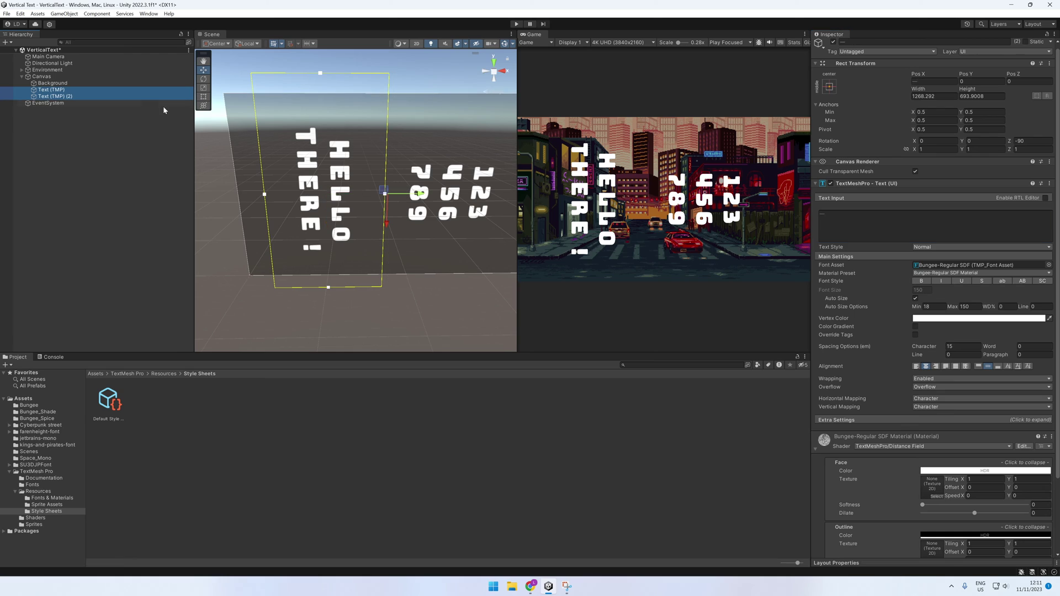
click(921, 247)
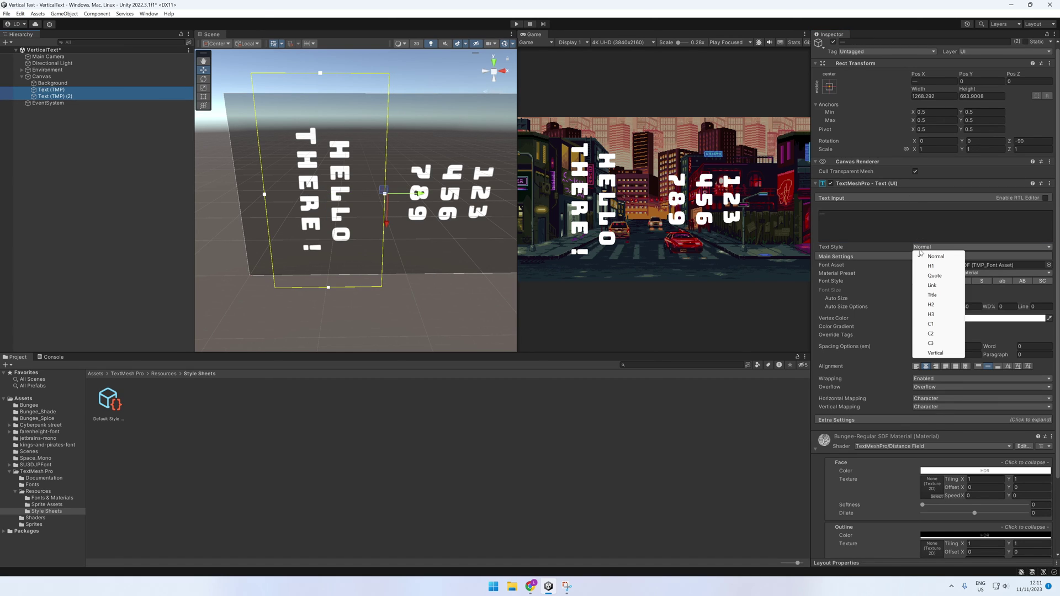
click(934, 353)
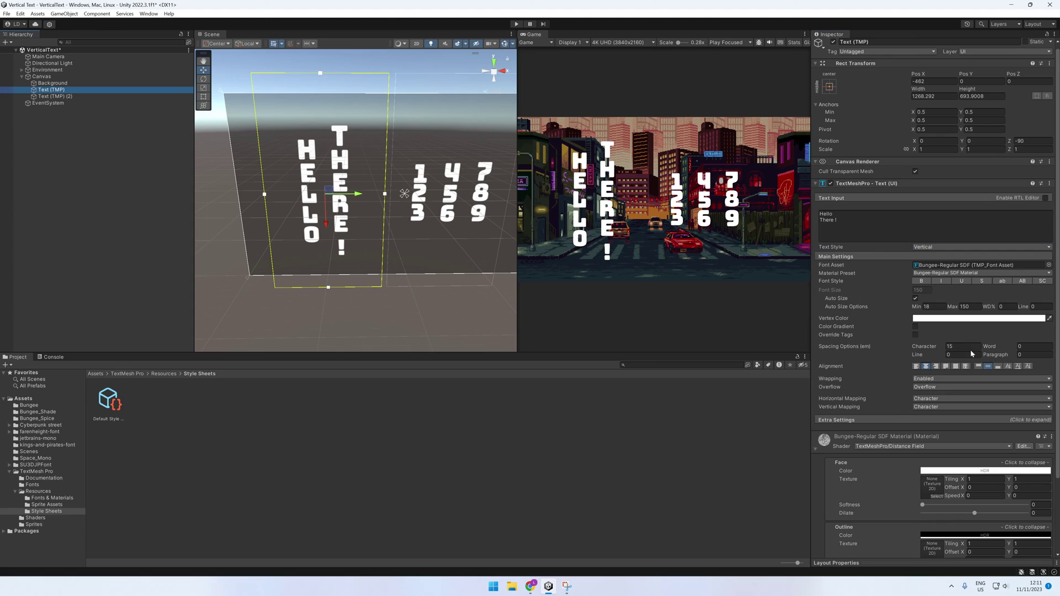
Step: Reset character spacing to 0 and add <cspace=0.15em> to Vertical's opening tags
click(952, 346)
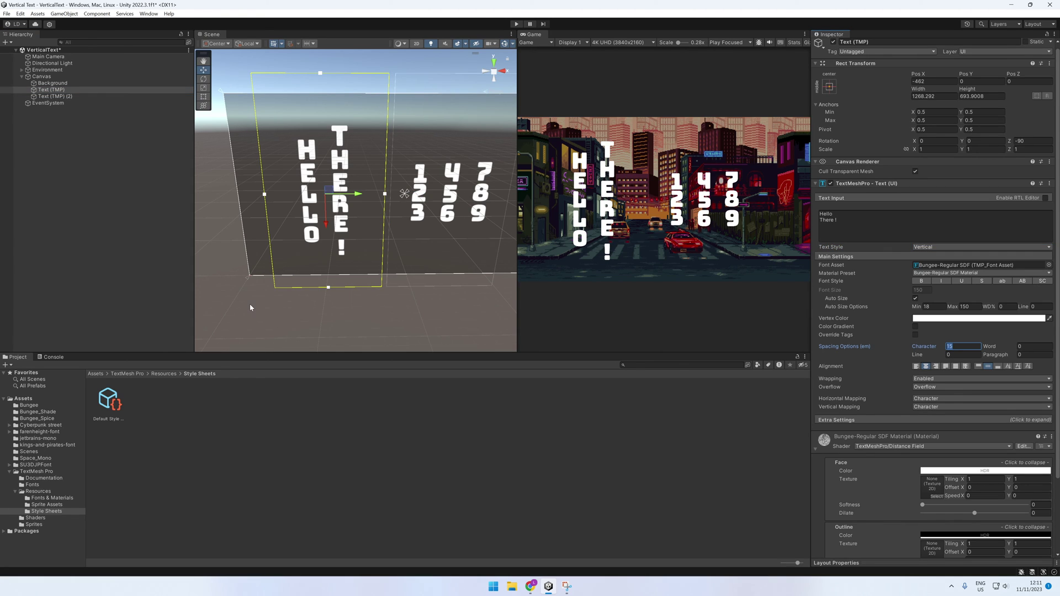
text(c>)
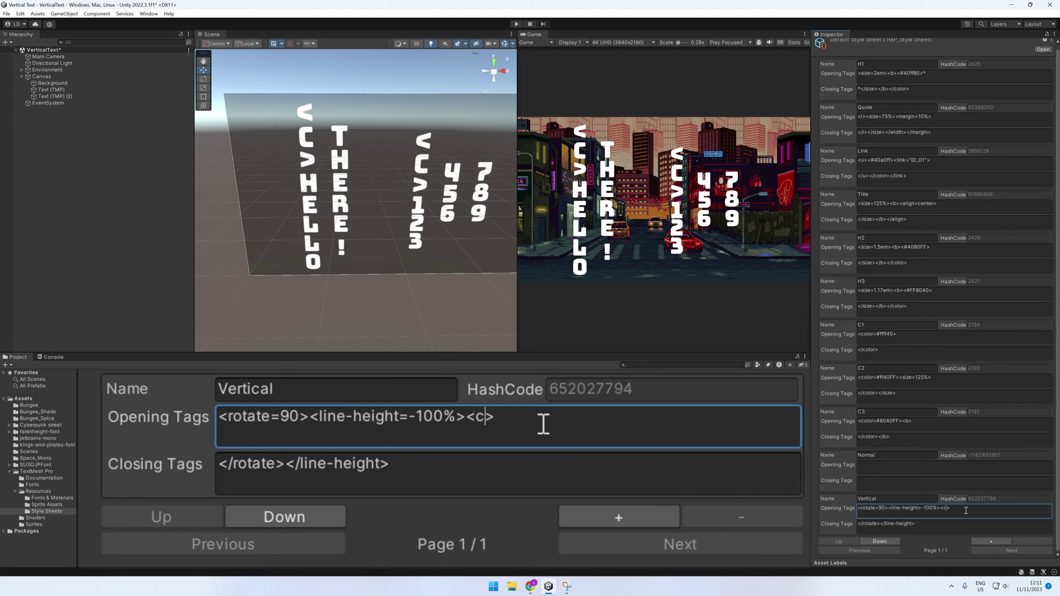
text(space)
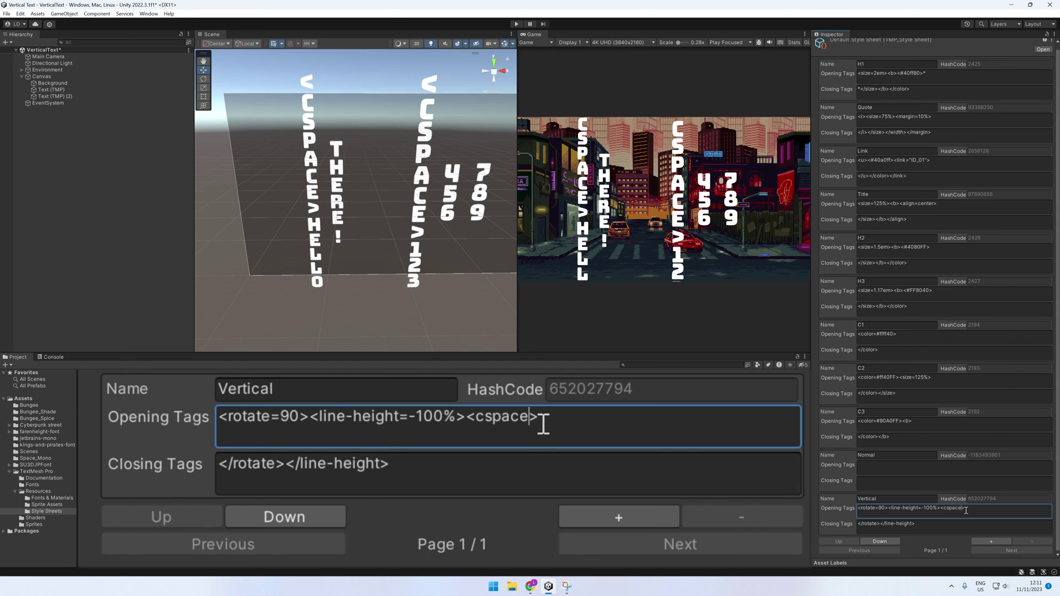
text(=0.15)
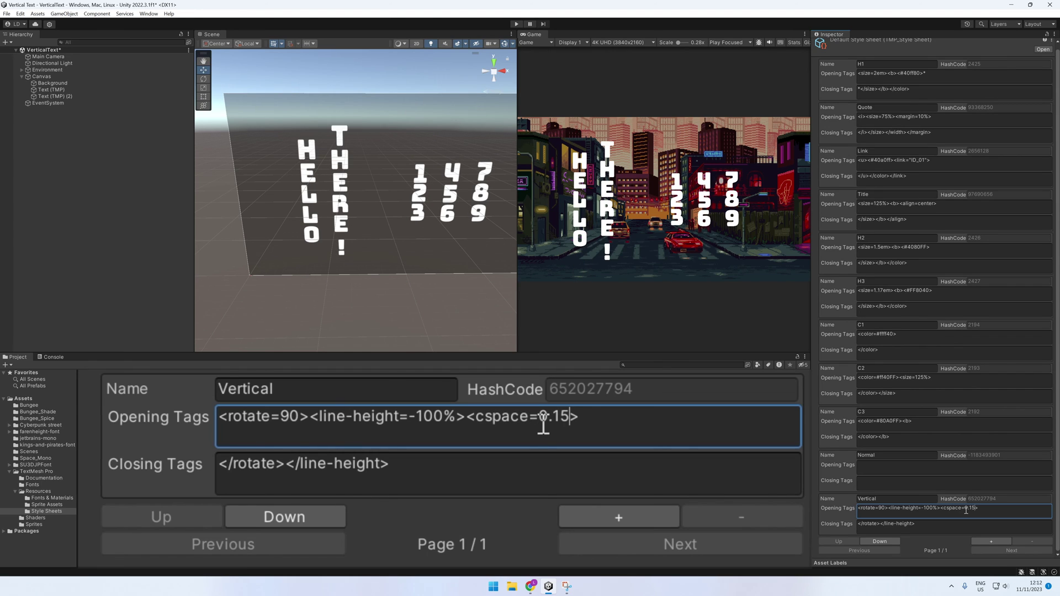
text(em)
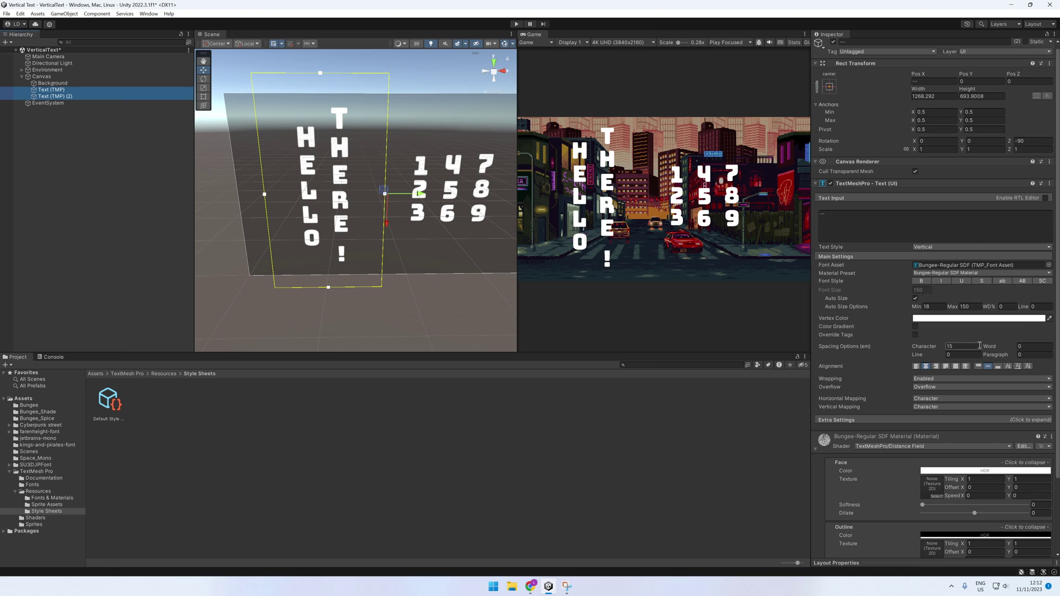
double_click(970, 346)
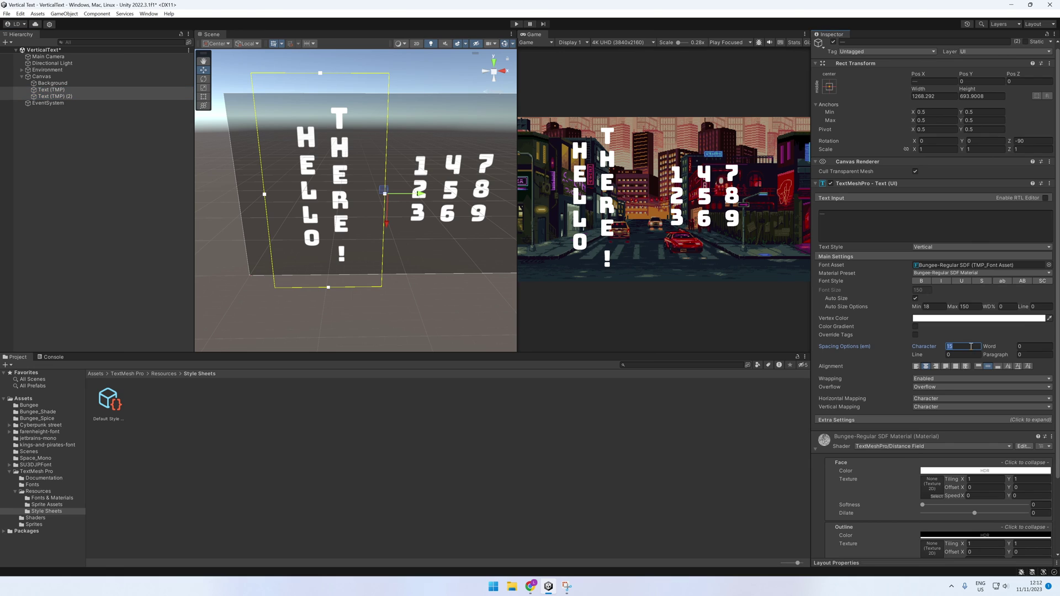
text(0)
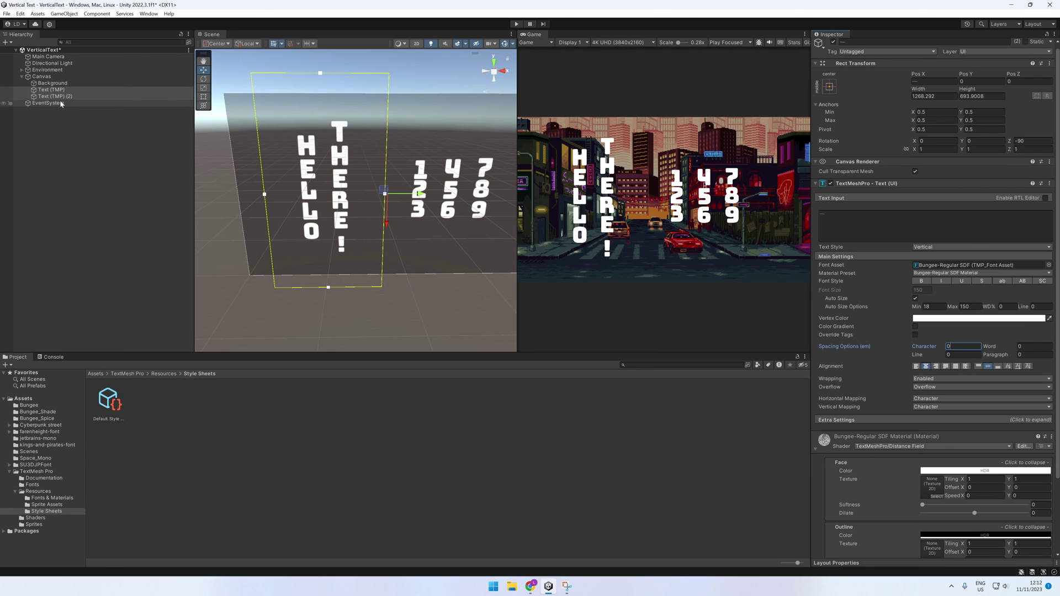
click(115, 403)
click(984, 507)
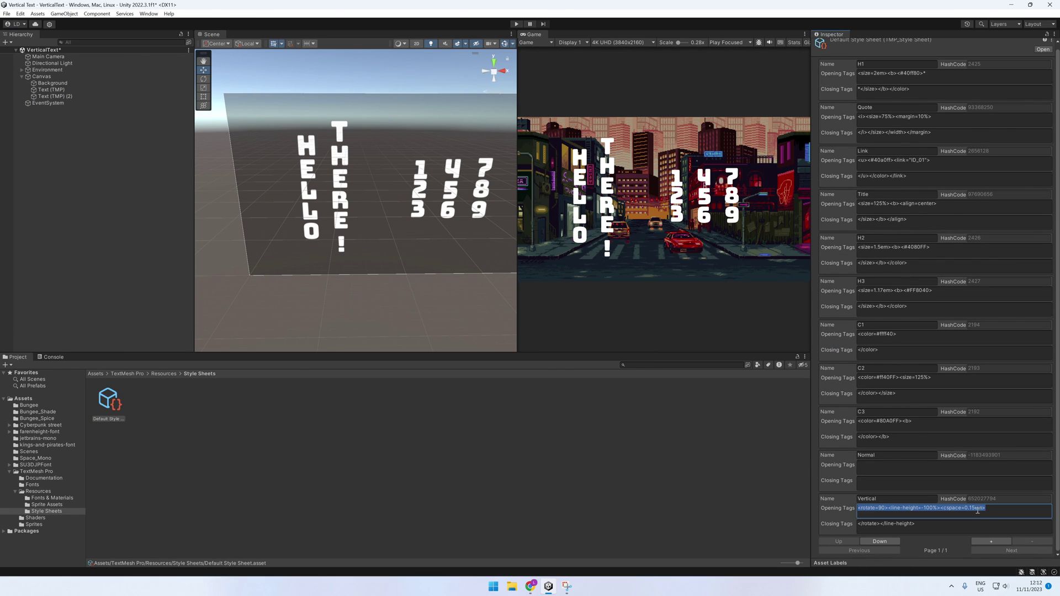
text(7)
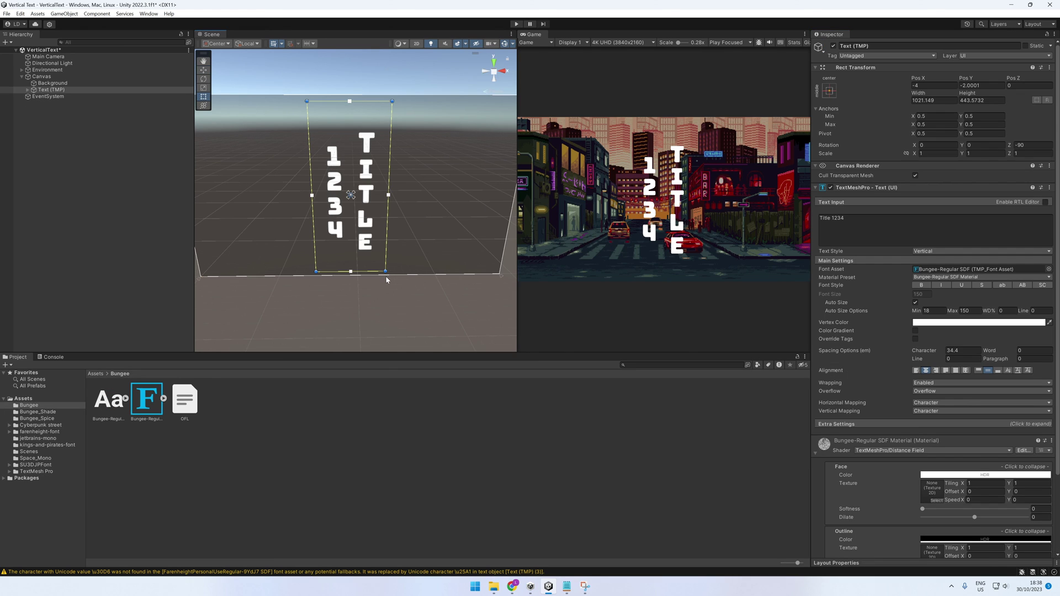